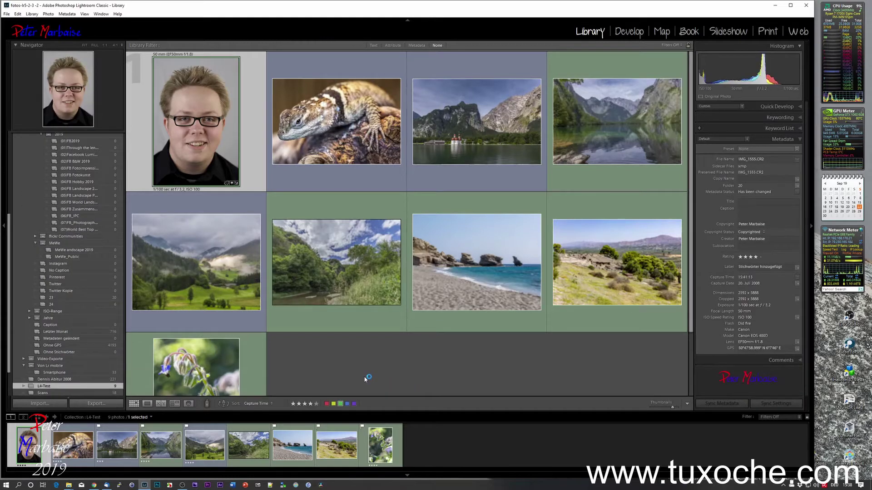
# Open the source file of the misty valley photo P1040704.RW2 in Luminar 4 from Lightroom Classic.
pyautogui.click(212, 276)
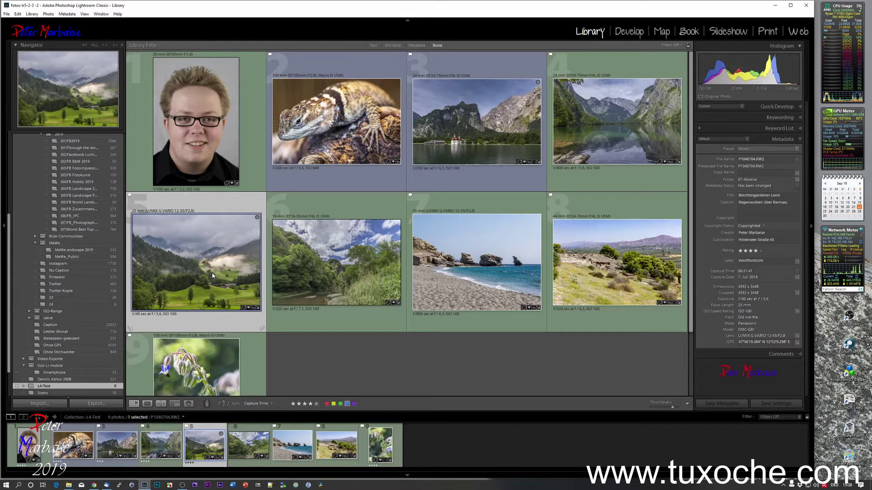
pyautogui.rightClick(212, 275)
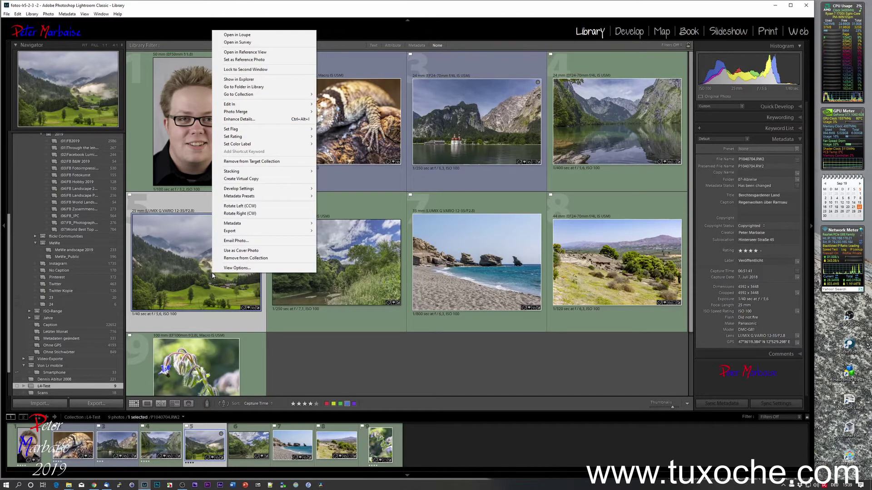
pyautogui.moveTo(298, 232)
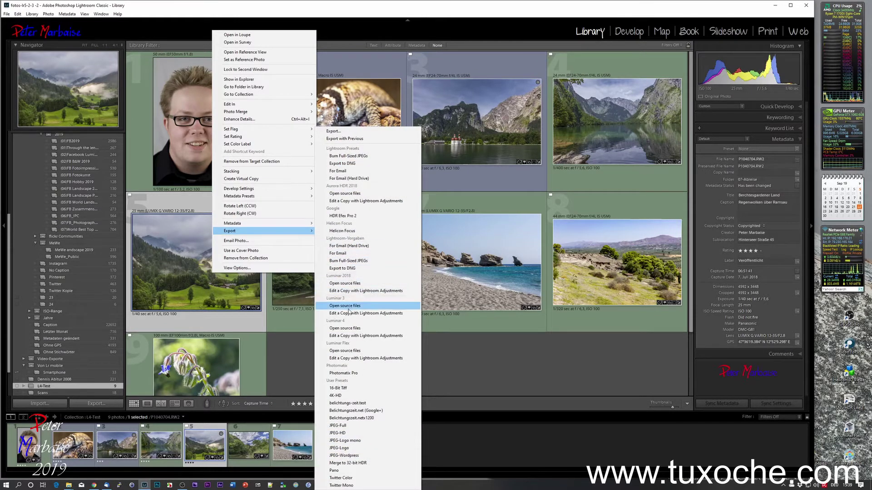
pyautogui.click(348, 328)
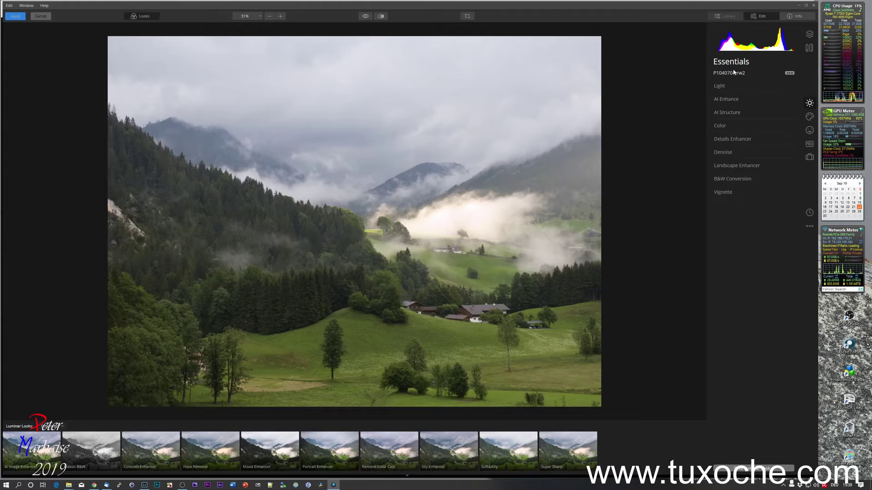
# Look through the Creative, Portrait, Pro and Deprecated filter categories and return to Essentials.
pyautogui.click(806, 119)
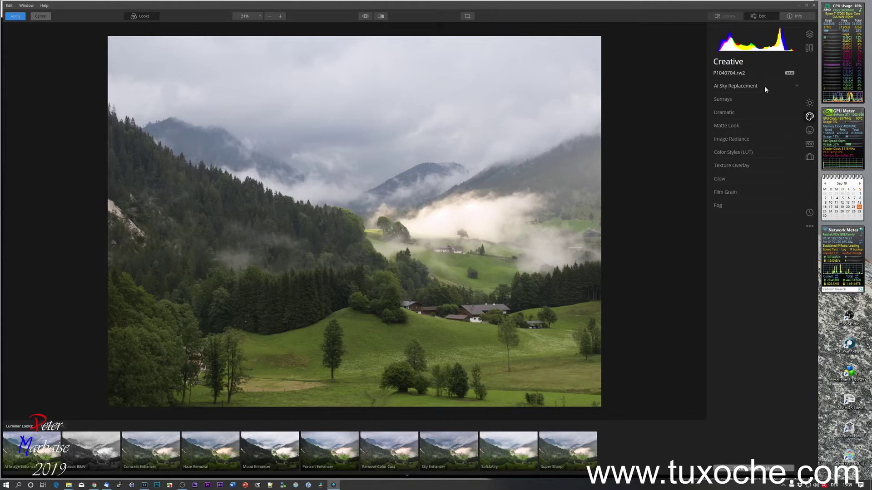
pyautogui.click(810, 131)
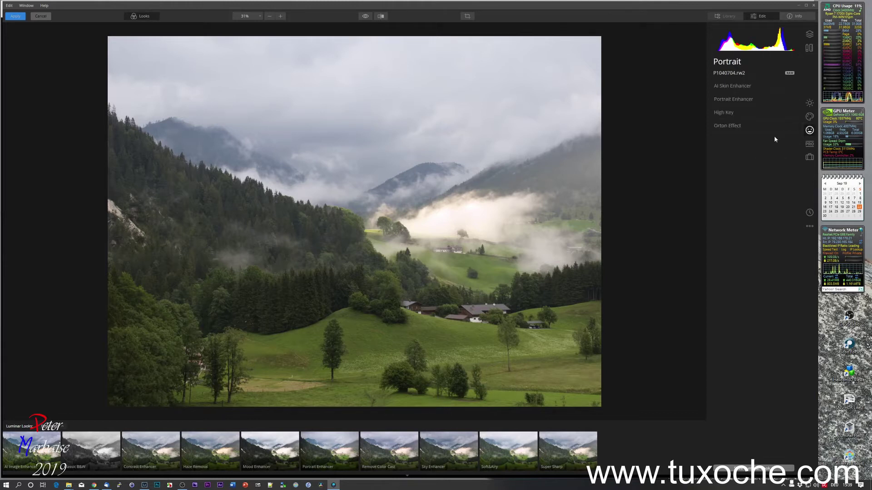
pyautogui.click(810, 144)
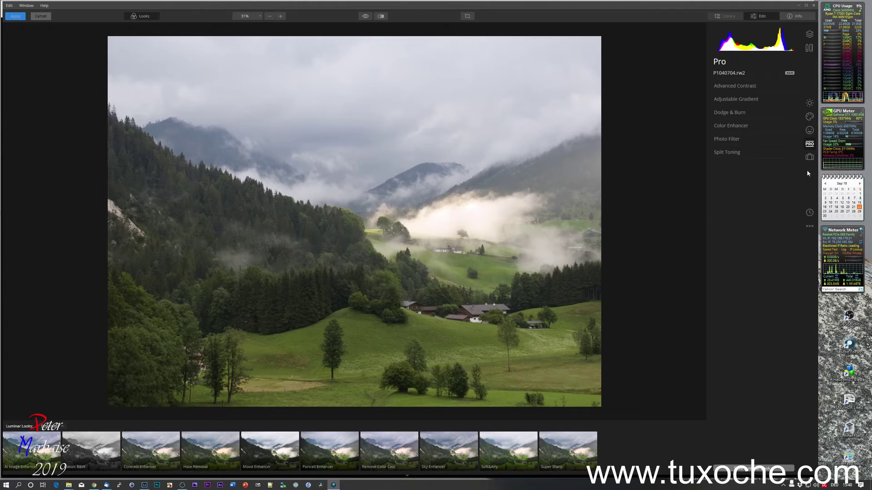
pyautogui.click(809, 158)
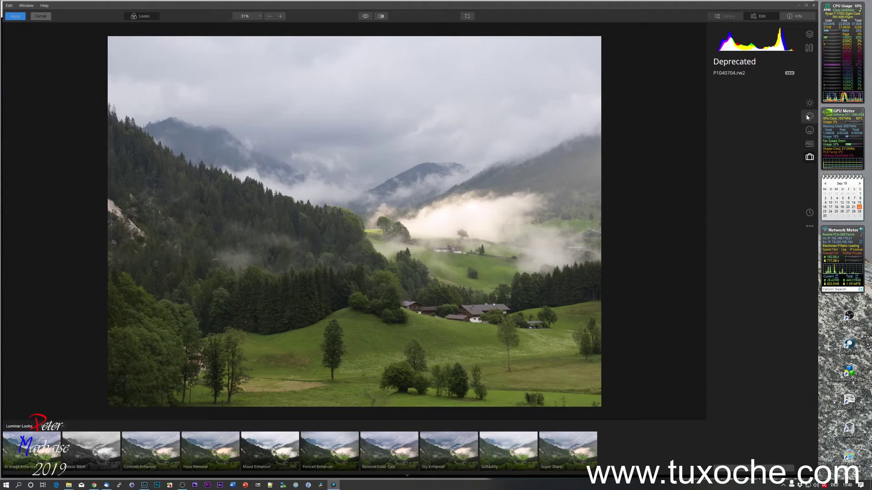
pyautogui.click(809, 102)
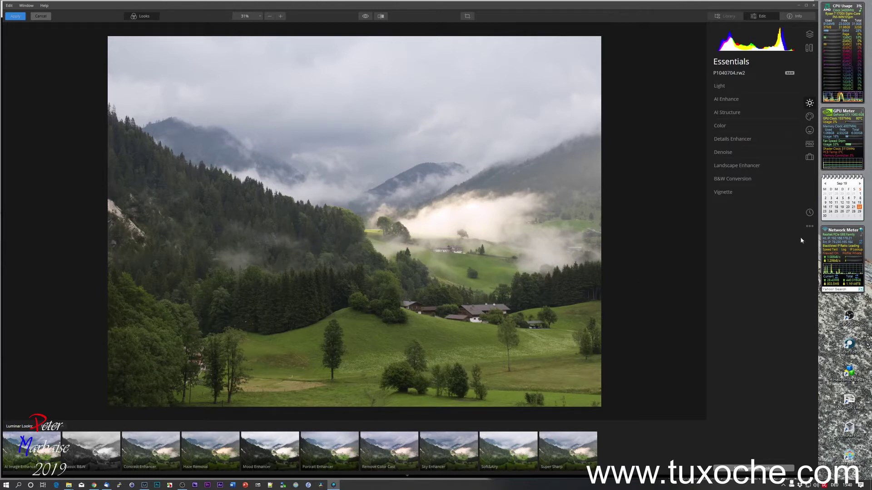
# Apply AI Enhance to the valley photo and set its exposure to -0.52 and shadows to 31.
pyautogui.click(733, 101)
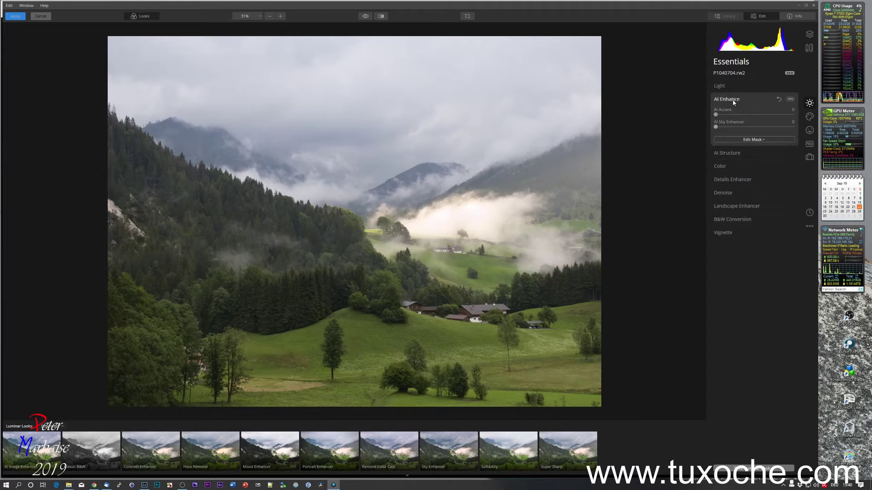
pyautogui.moveTo(716, 115); pyautogui.dragTo(752, 127)
pyautogui.click(722, 86)
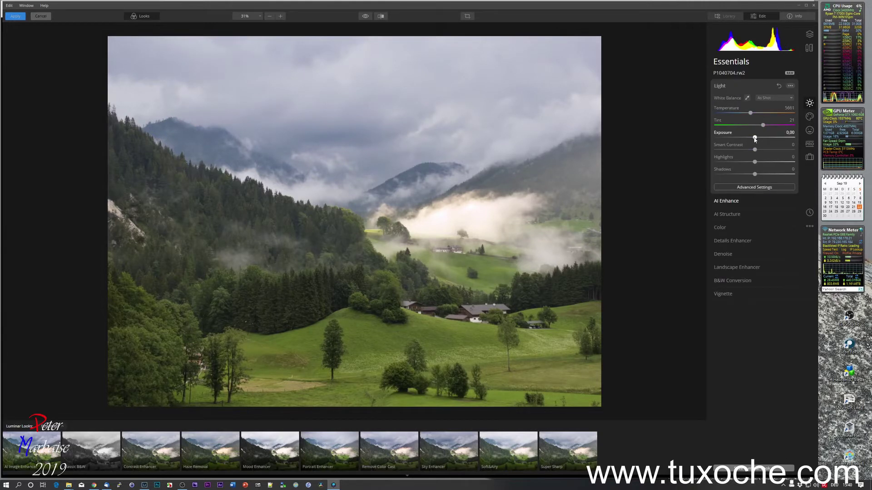
pyautogui.moveTo(754, 137); pyautogui.dragTo(750, 143)
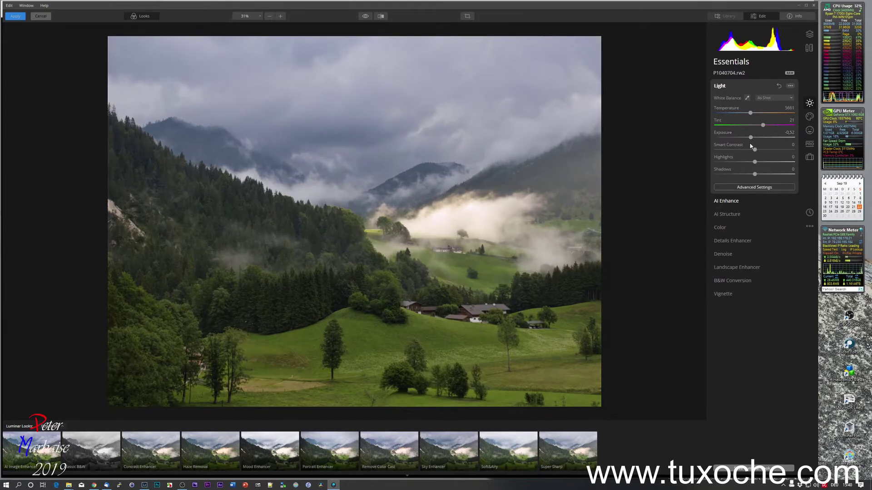
pyautogui.moveTo(755, 176); pyautogui.dragTo(766, 173)
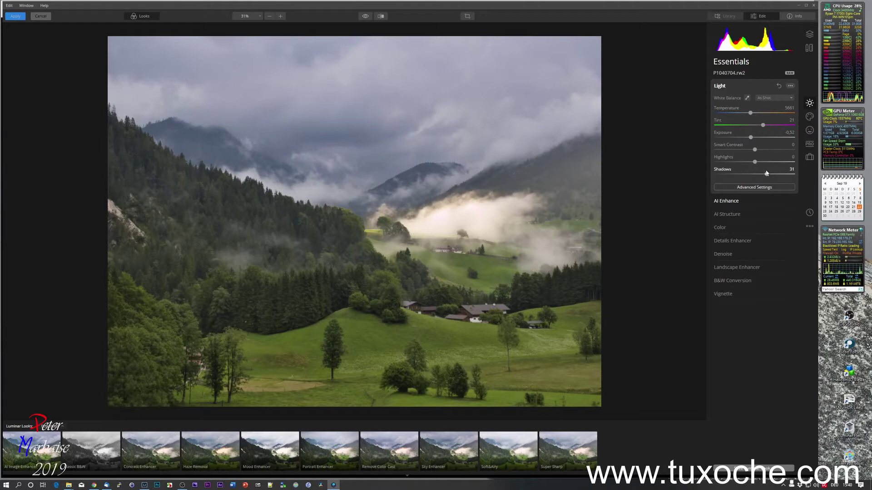
# Try the Dehaze and Golden Hour adjustments of the Landscape Enhancer and reveal its advanced settings.
pyautogui.click(736, 267)
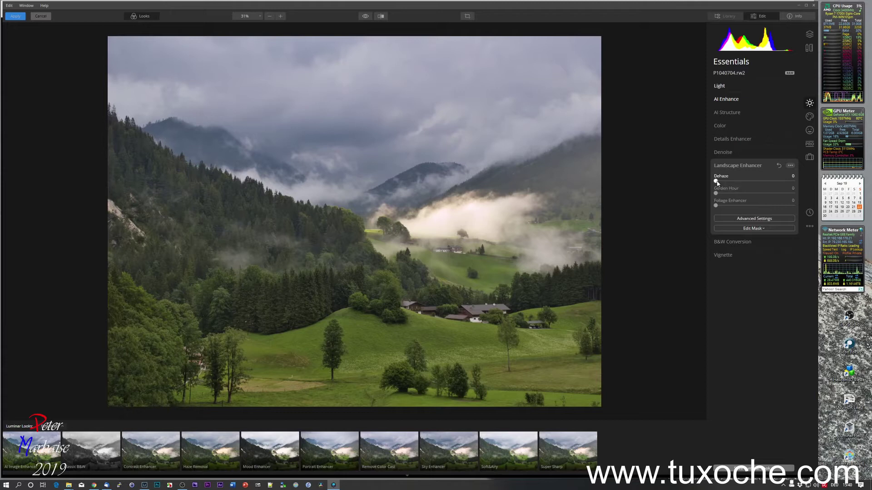
pyautogui.moveTo(717, 181)
pyautogui.mouseDown()
pyautogui.moveTo(748, 179)
pyautogui.moveTo(716, 193)
pyautogui.mouseUp()
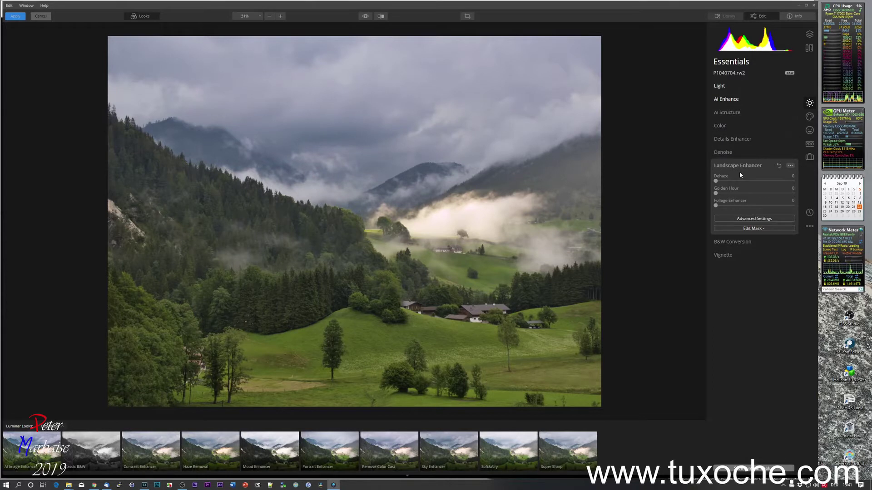
pyautogui.click(732, 218)
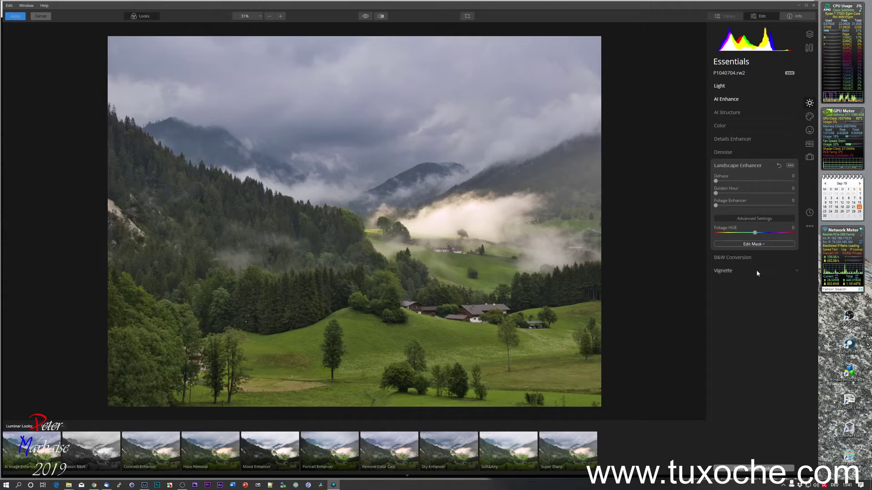
# Raise the valley photo's color saturation slightly and set the AI Structure amount to 29.
pyautogui.click(734, 127)
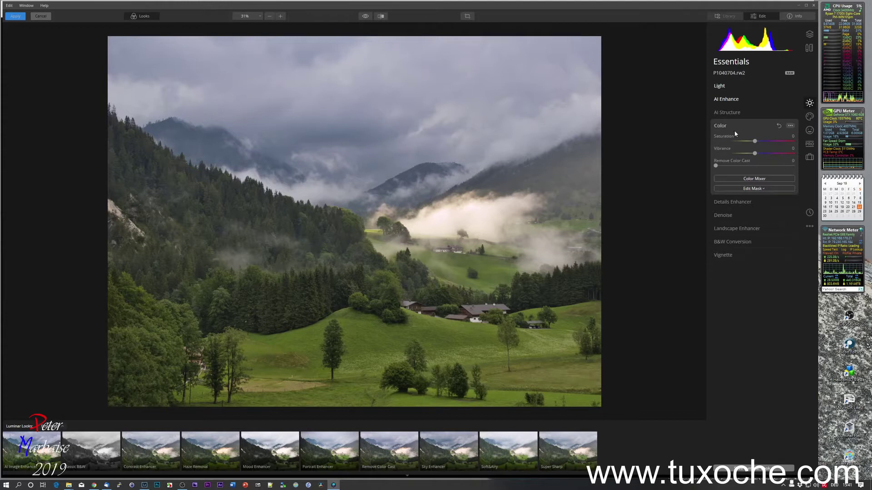
pyautogui.moveTo(754, 141); pyautogui.dragTo(756, 142)
pyautogui.click(731, 113)
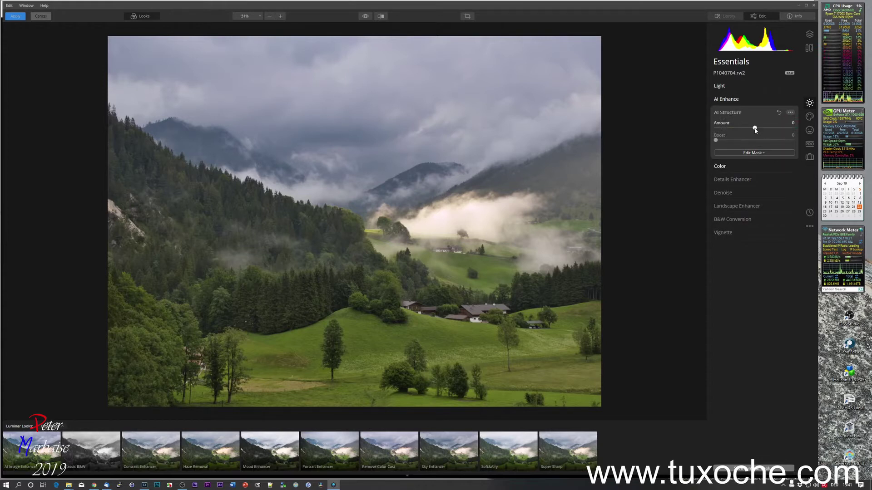
pyautogui.moveTo(755, 129); pyautogui.dragTo(766, 128)
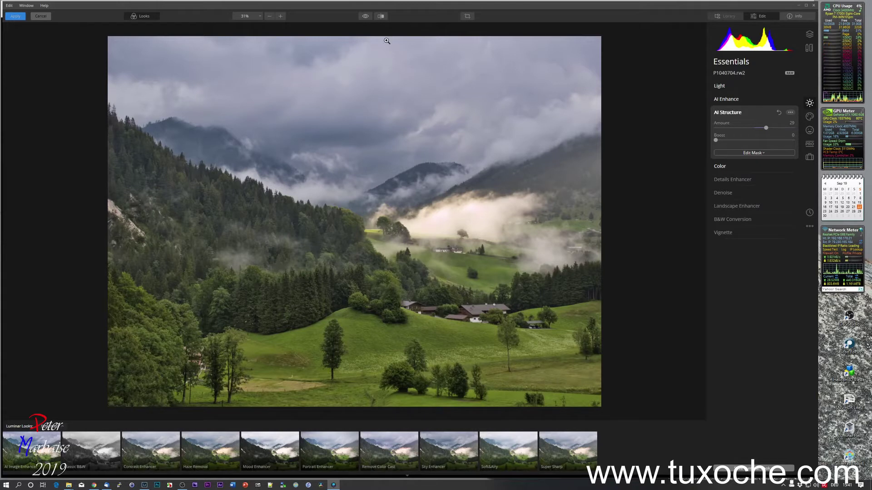
# Compare the edited valley photo with the original in a split before/after view and close the editor, discarding the changes.
pyautogui.click(381, 16)
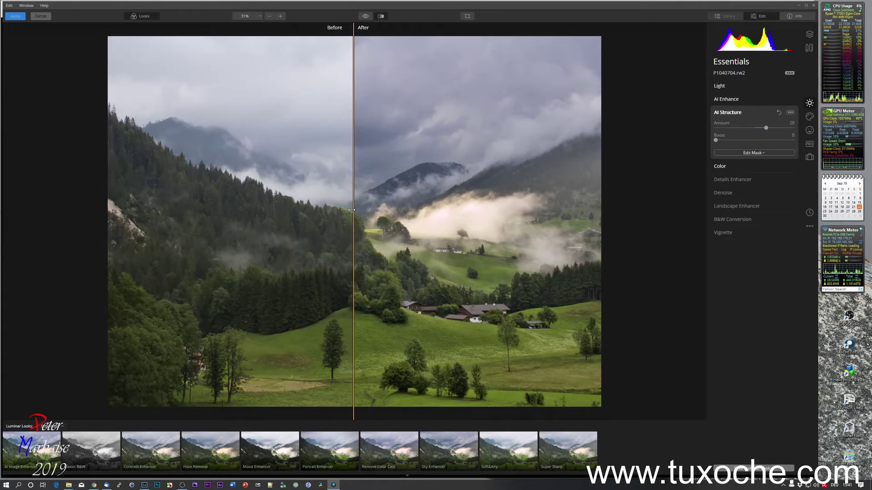
pyautogui.moveTo(353, 210); pyautogui.dragTo(291, 233)
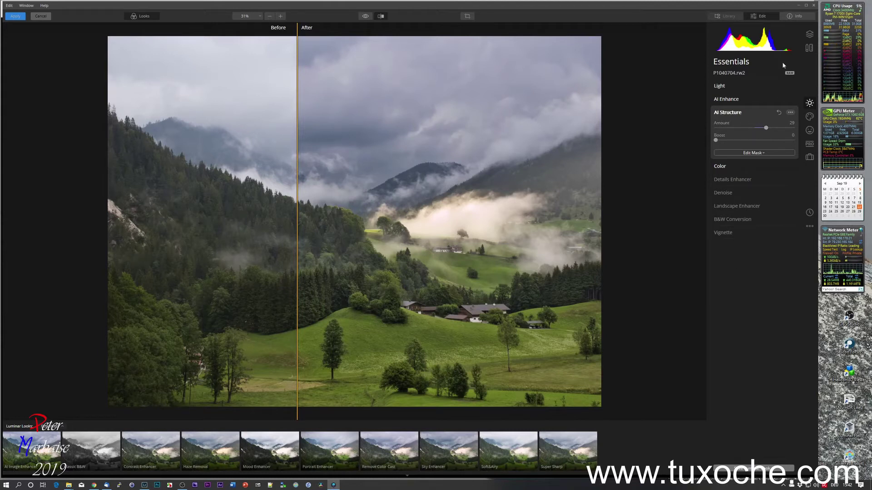
pyautogui.click(814, 6)
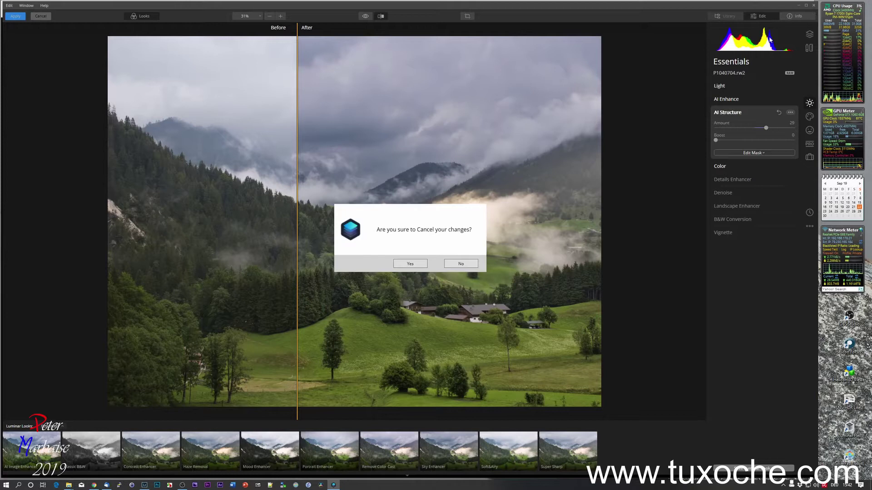
pyautogui.click(410, 263)
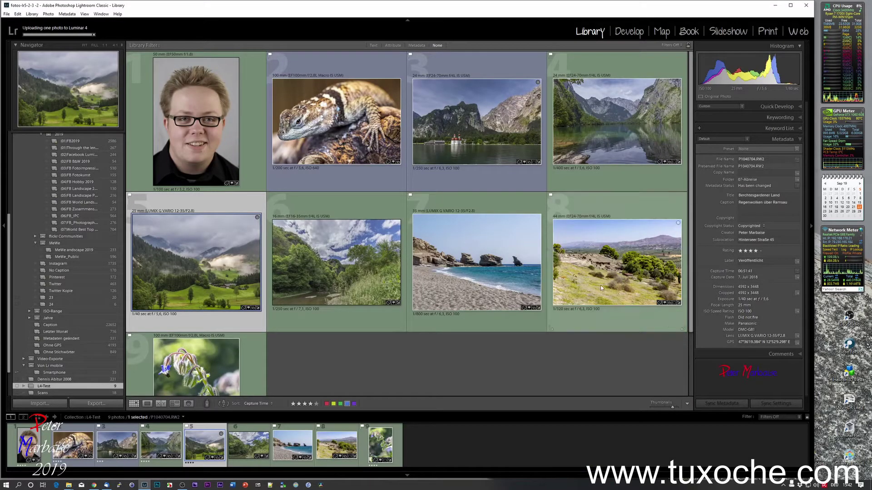
# Open the source file of the hillside ruins photo IMG_1681.CR2 in Luminar 4 from Lightroom Classic.
pyautogui.click(584, 271)
pyautogui.rightClick(584, 270)
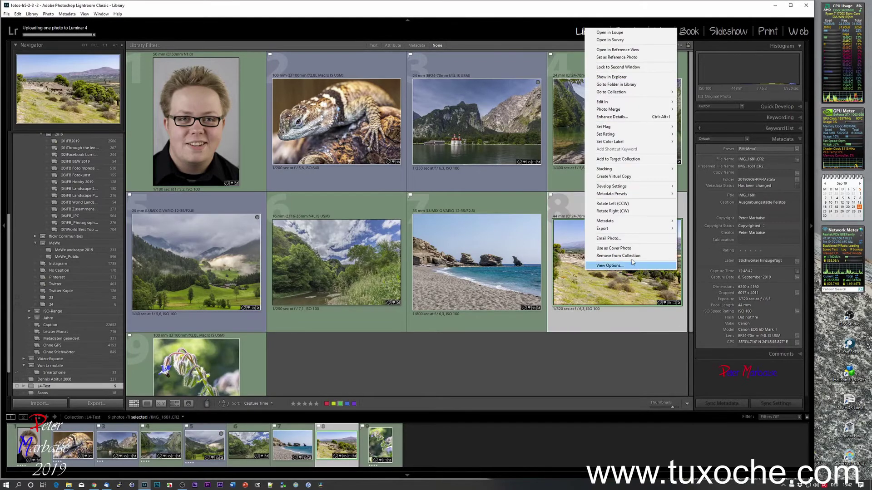
pyautogui.moveTo(643, 233)
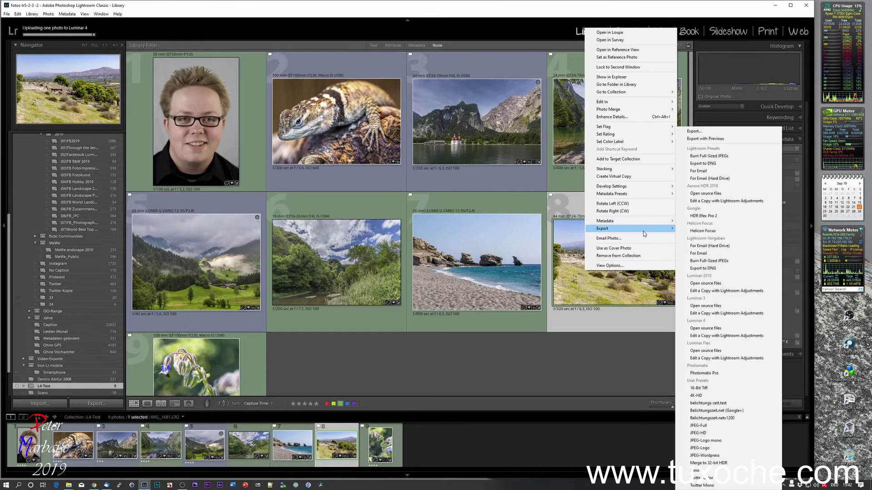
pyautogui.click(694, 336)
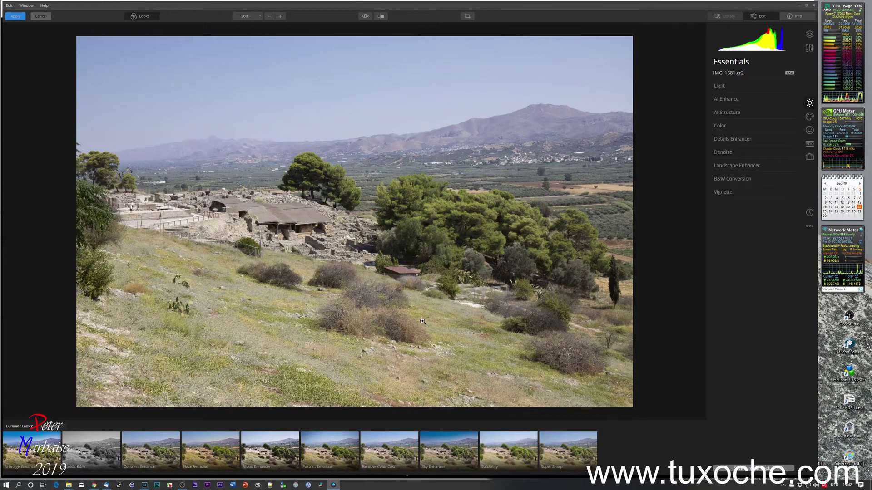
# Set the Landscape Enhancer's Dehaze to 31, AI Accent to 24 and AI Sky Enhancer to 14 for the hillside photo.
pyautogui.click(732, 166)
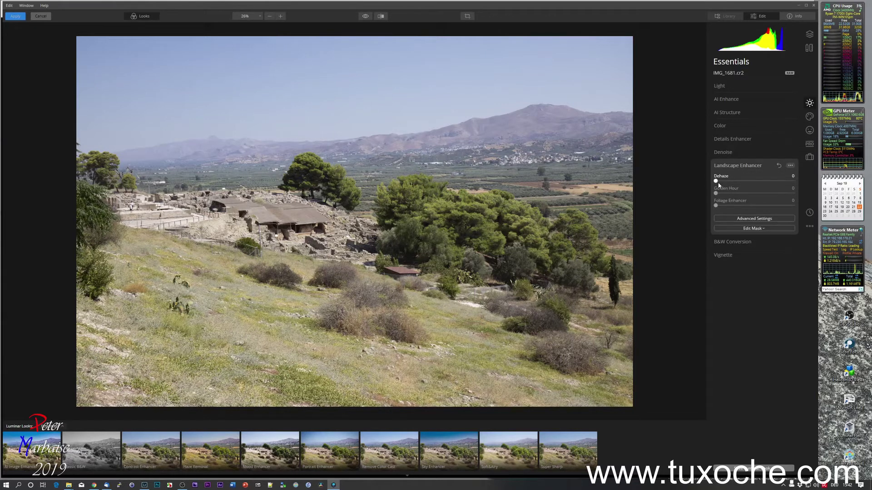
pyautogui.moveTo(716, 181); pyautogui.dragTo(740, 181)
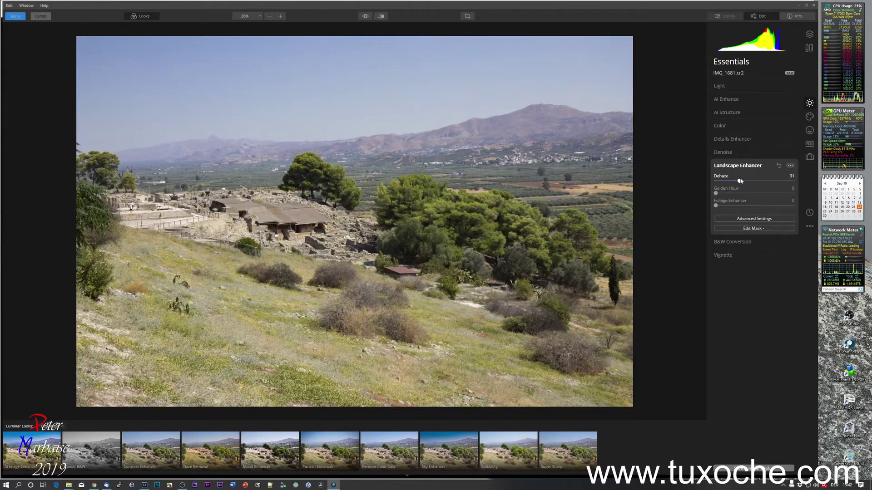
pyautogui.click(731, 99)
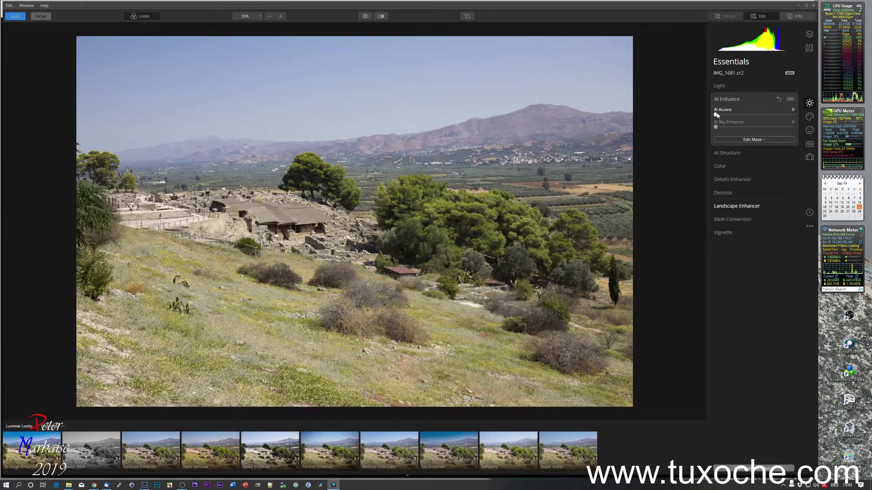
pyautogui.moveTo(716, 115); pyautogui.dragTo(735, 114)
pyautogui.moveTo(716, 127); pyautogui.dragTo(727, 126)
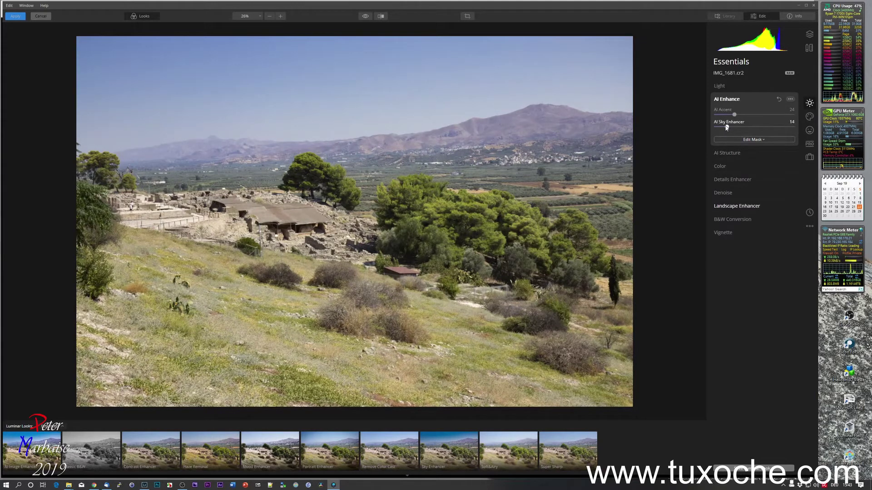
# Examine the mountains, plain and trees of the hillside photo at 100% zoom.
pyautogui.click(387, 158)
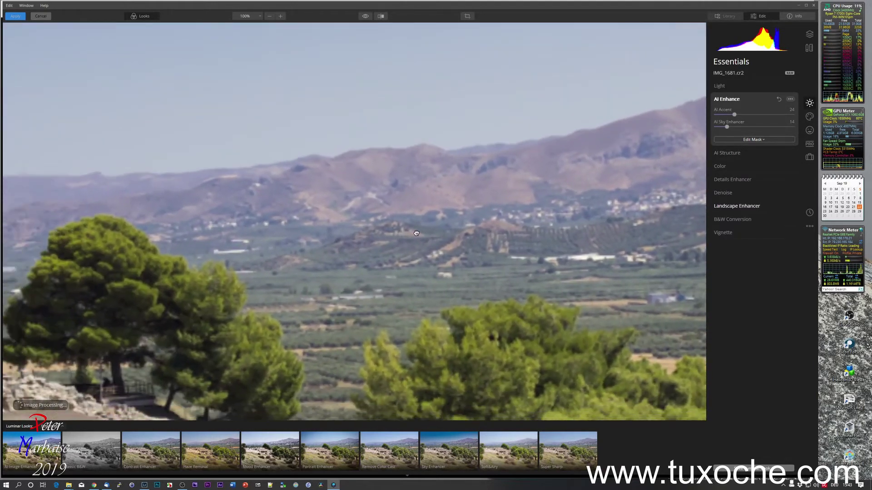
pyautogui.moveTo(416, 233); pyautogui.dragTo(477, 210)
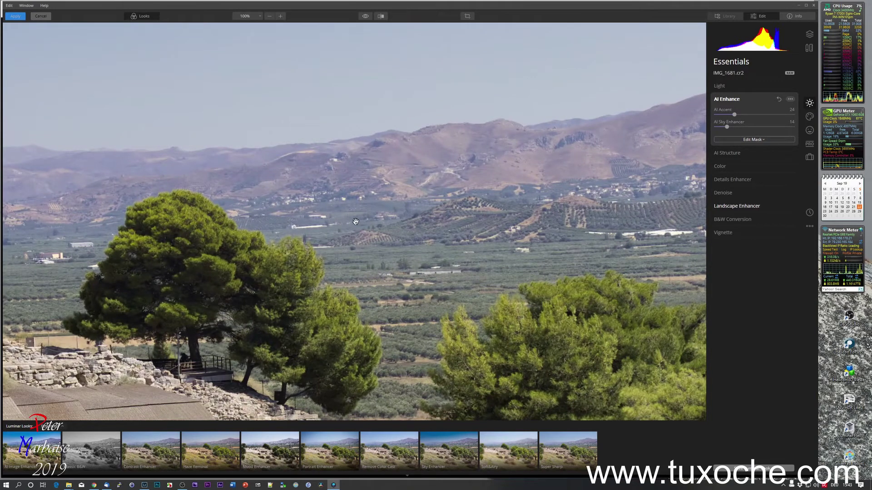
pyautogui.moveTo(100, 235); pyautogui.dragTo(256, 231)
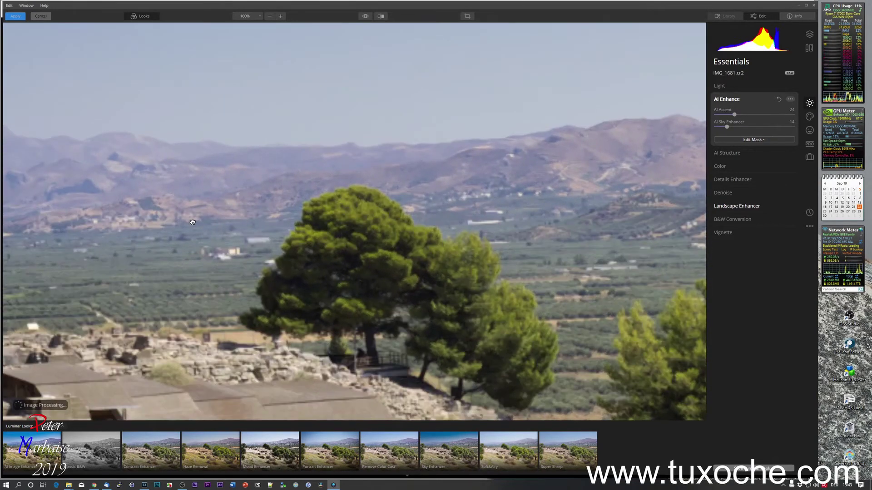
pyautogui.click(254, 230)
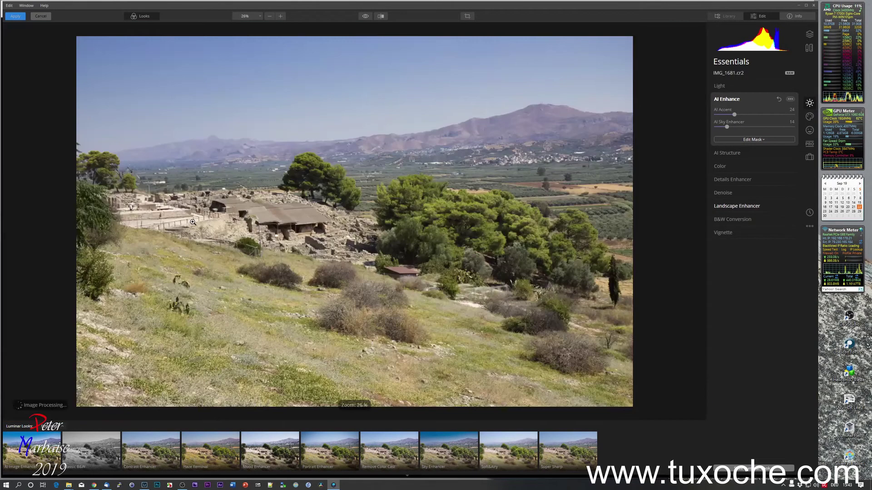
pyautogui.click(359, 198)
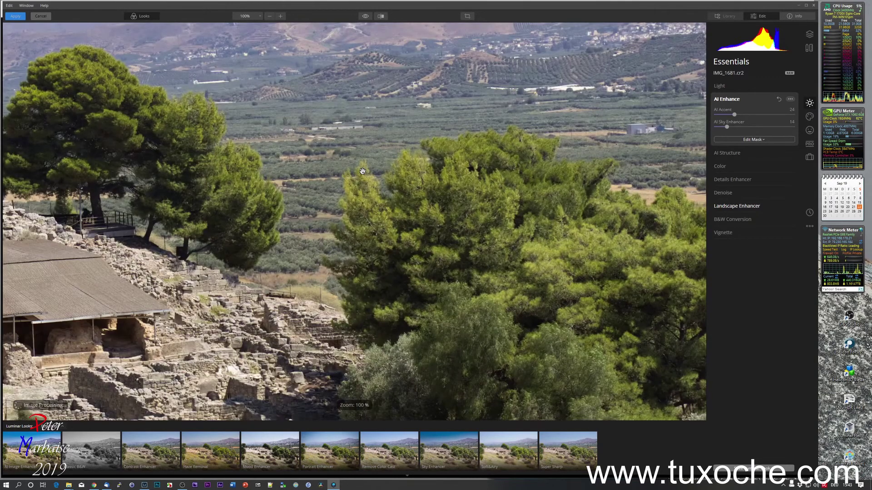
# Compare the edited hillside photo with the original in a split before/after view, then return to the normal view.
pyautogui.moveTo(363, 170); pyautogui.dragTo(369, 267)
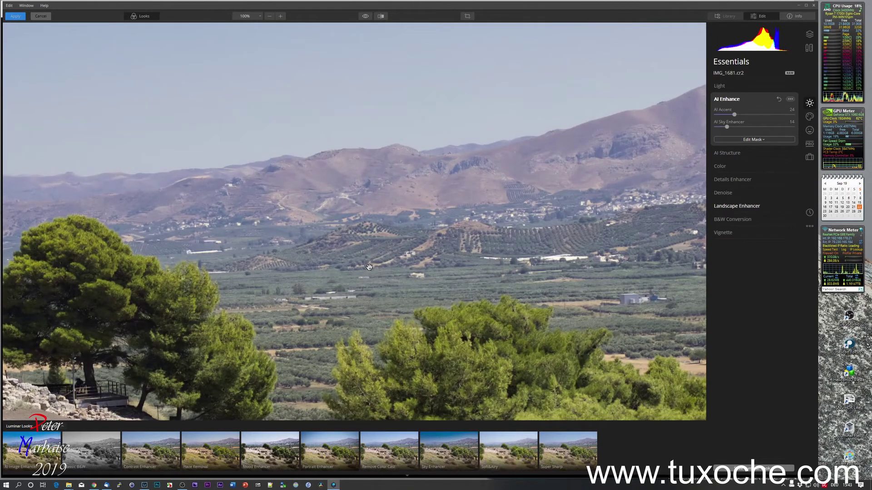
pyautogui.click(369, 267)
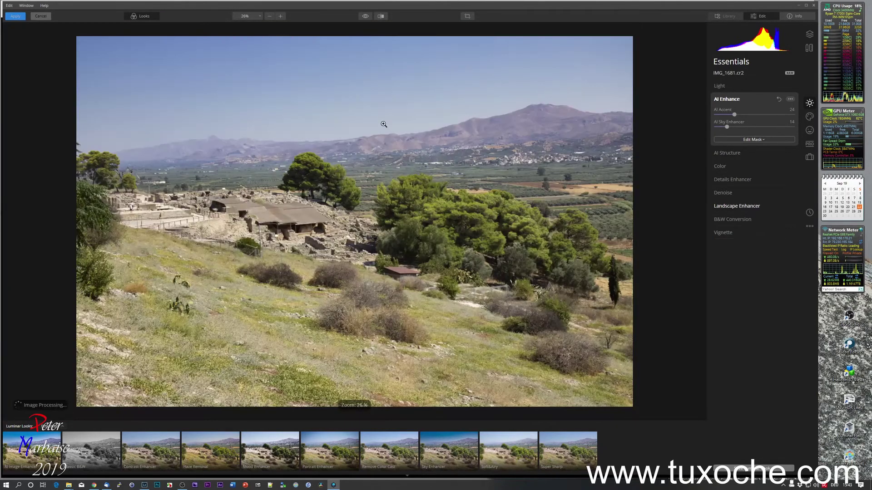
pyautogui.click(381, 16)
pyautogui.moveTo(354, 129); pyautogui.dragTo(296, 138)
pyautogui.hotkey('shift', '\\')
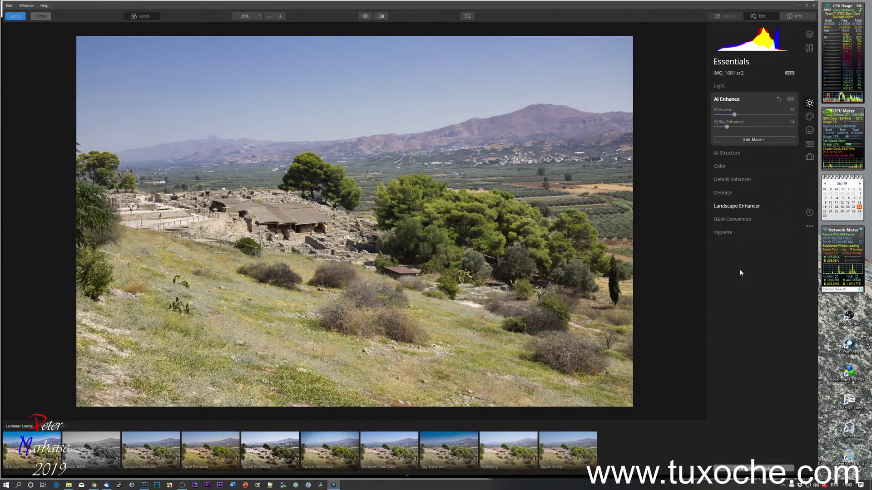
# Replace the hillside photo's sky with Blue Sky 5 using AI Sky Replacement.
pyautogui.click(809, 117)
pyautogui.click(740, 86)
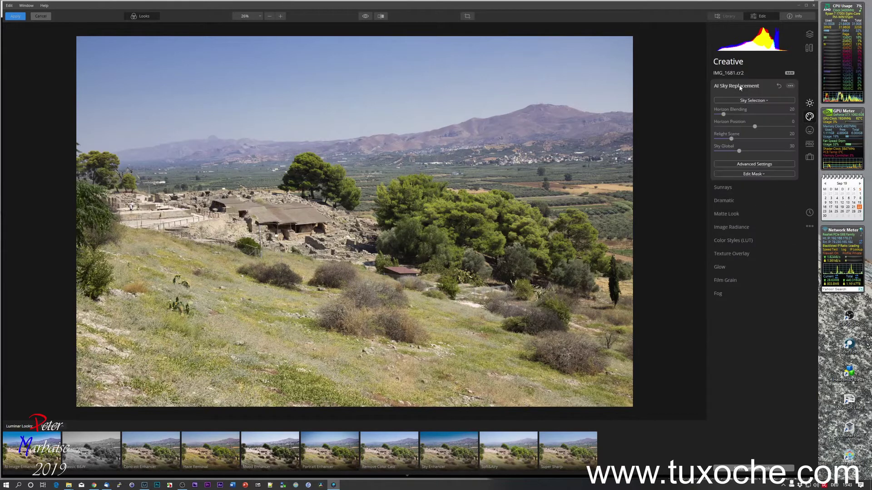
pyautogui.click(742, 100)
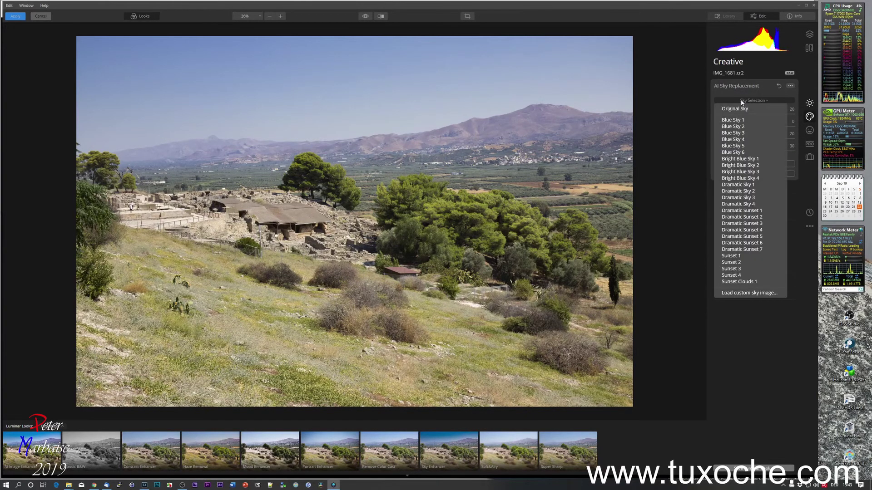
pyautogui.click(740, 146)
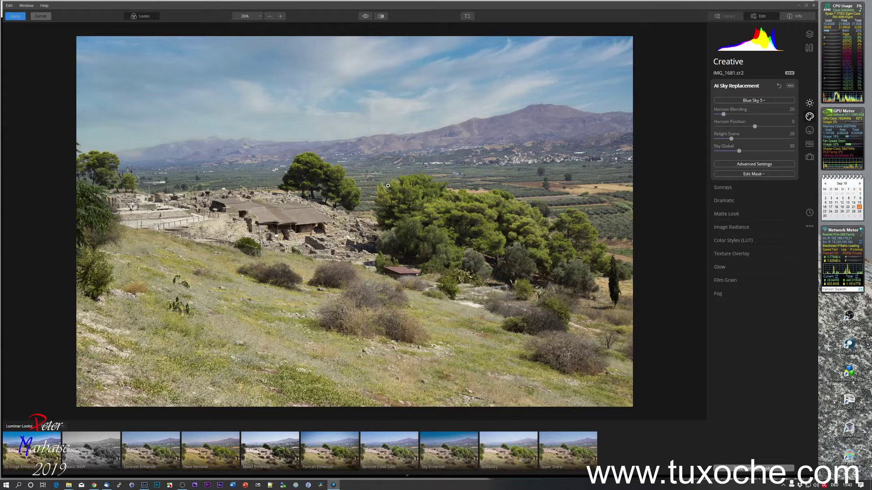
# Set the AI Sky Replacement's Horizon Position to 15 and Horizon Blending to 75 for the hillside photo.
pyautogui.click(371, 151)
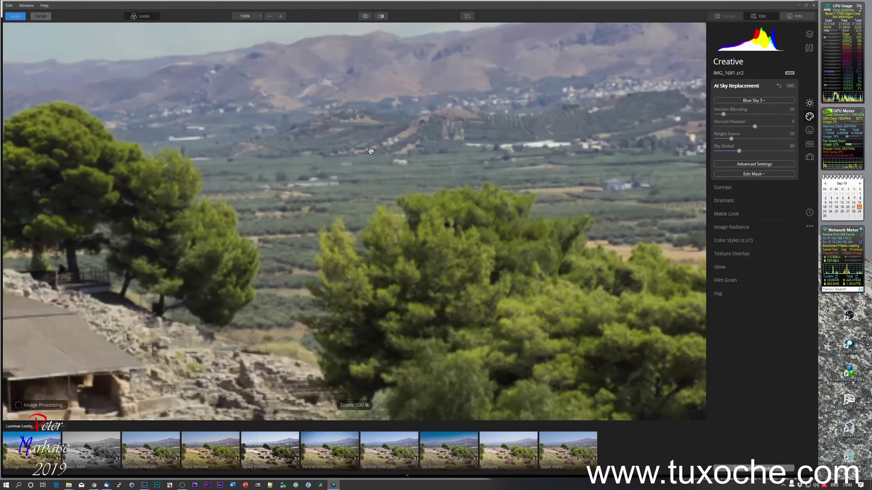
pyautogui.moveTo(371, 151); pyautogui.dragTo(372, 296)
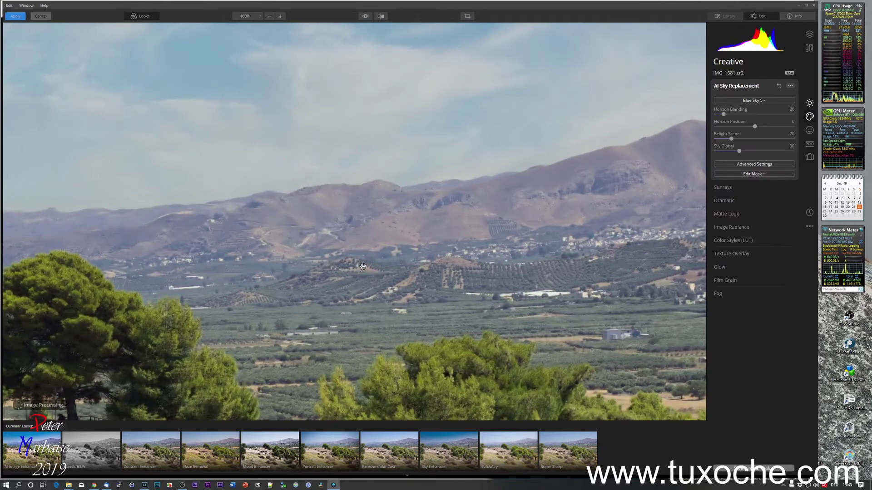
pyautogui.moveTo(308, 236); pyautogui.dragTo(567, 225)
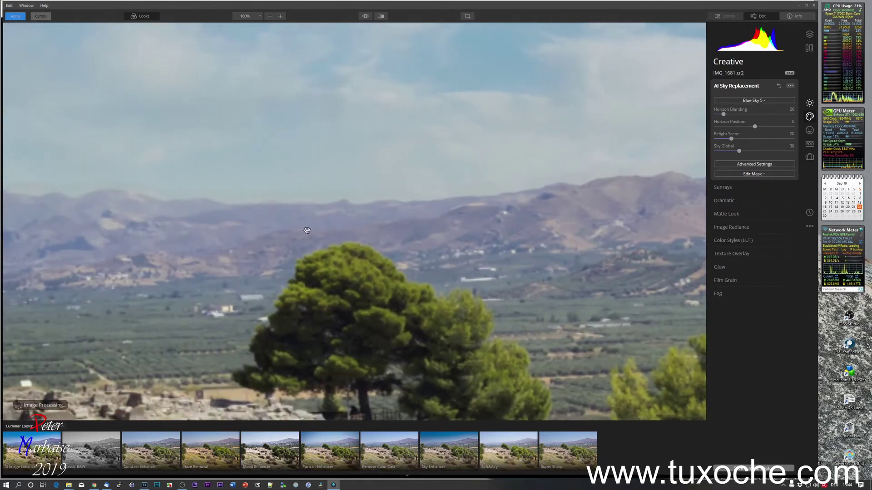
pyautogui.moveTo(278, 233); pyautogui.dragTo(582, 234)
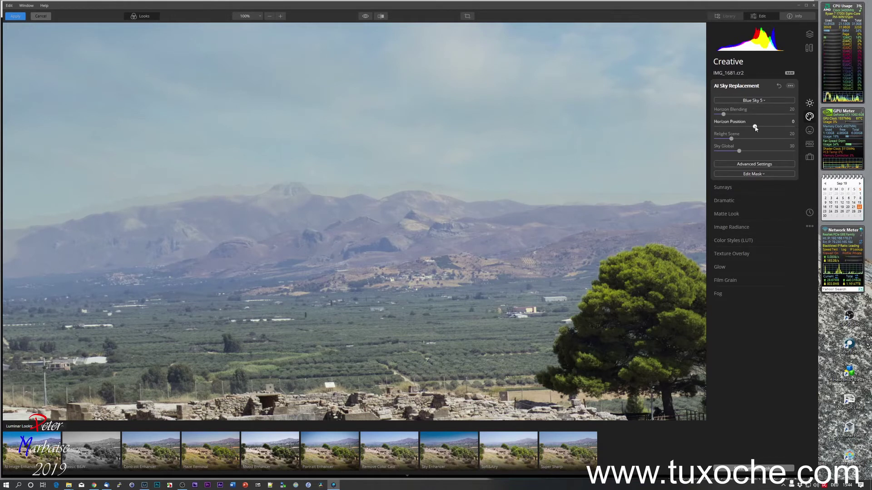
pyautogui.moveTo(755, 127)
pyautogui.mouseDown()
pyautogui.moveTo(764, 126)
pyautogui.moveTo(758, 131)
pyautogui.mouseUp()
pyautogui.scroll(4, 757, 130)
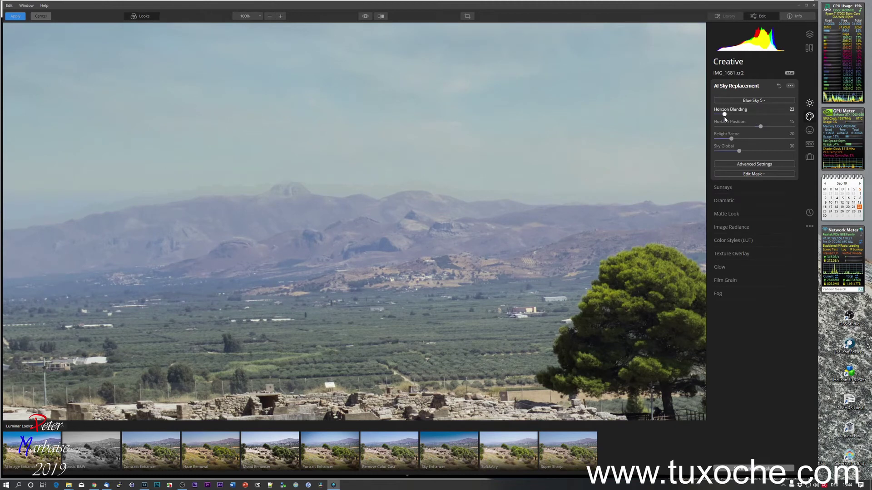
pyautogui.moveTo(725, 119); pyautogui.dragTo(745, 114)
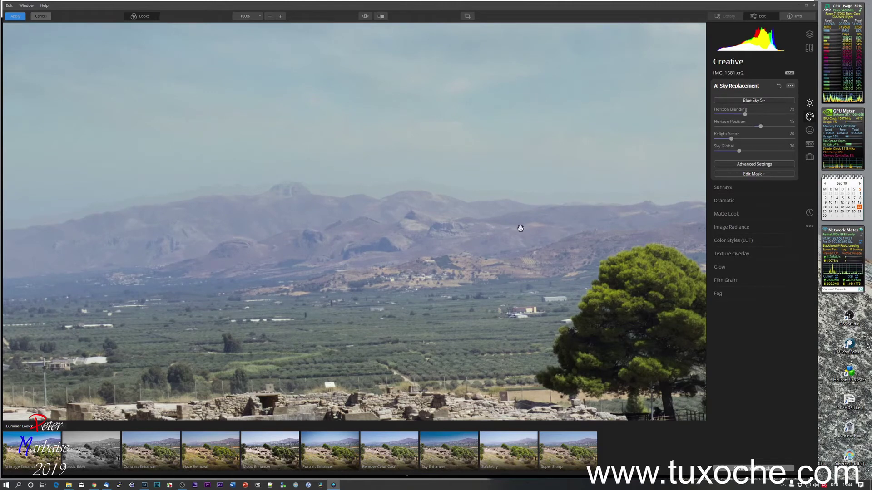
# Set the Advanced Contrast filter's Highlights Contrast to 41 and Midtones Contrast to 20 for the hillside photo.
pyautogui.moveTo(600, 234); pyautogui.dragTo(412, 226)
pyautogui.moveTo(650, 239); pyautogui.dragTo(348, 229)
pyautogui.moveTo(506, 222); pyautogui.dragTo(364, 282)
pyautogui.moveTo(590, 204); pyautogui.dragTo(489, 244)
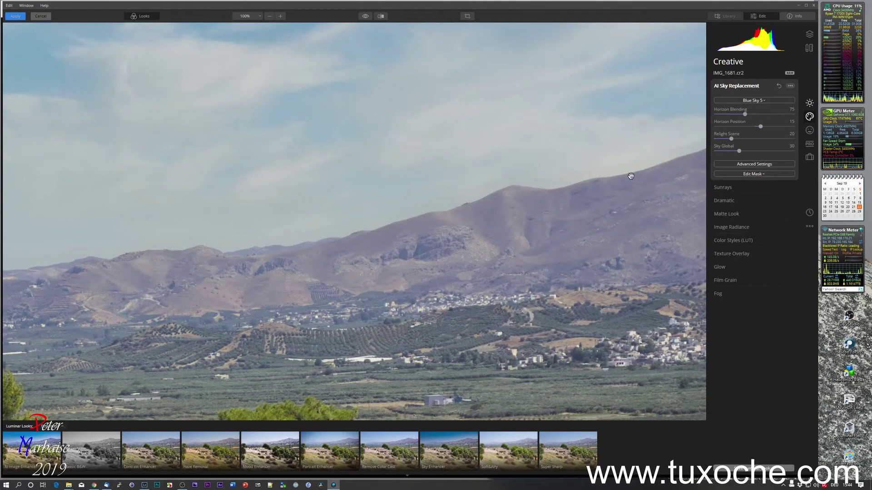
pyautogui.click(810, 104)
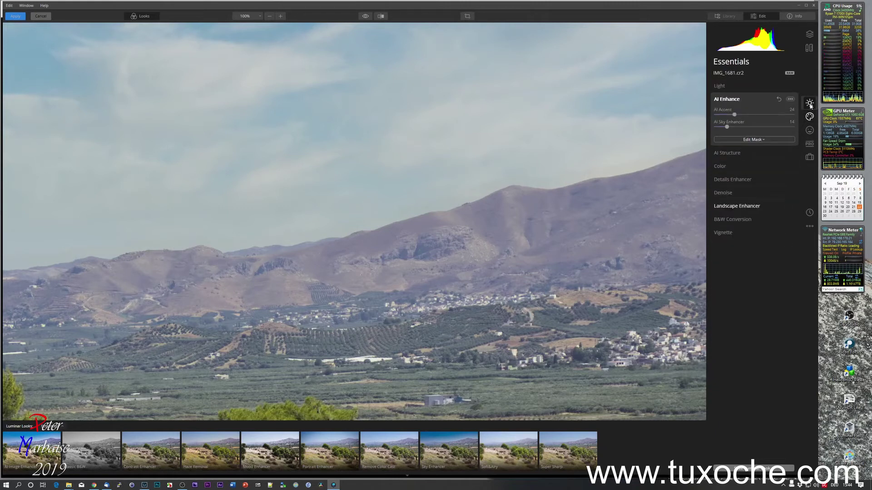
pyautogui.click(809, 143)
pyautogui.click(739, 86)
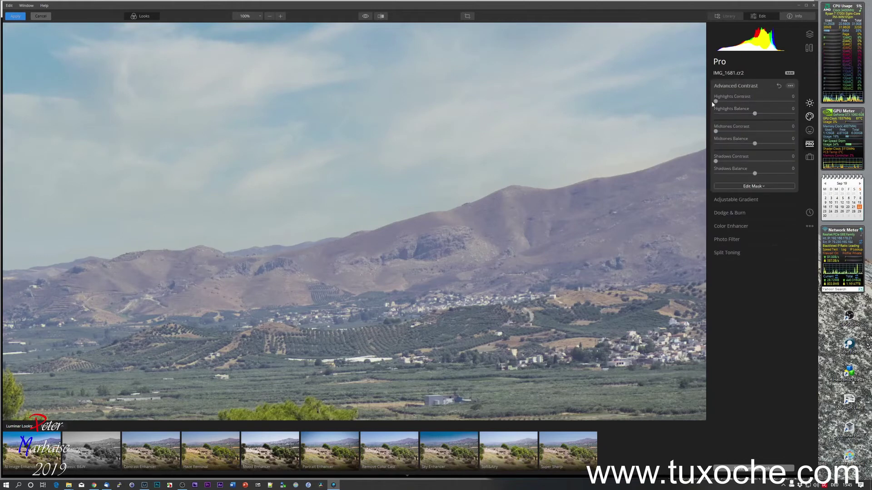
pyautogui.moveTo(716, 101); pyautogui.dragTo(748, 101)
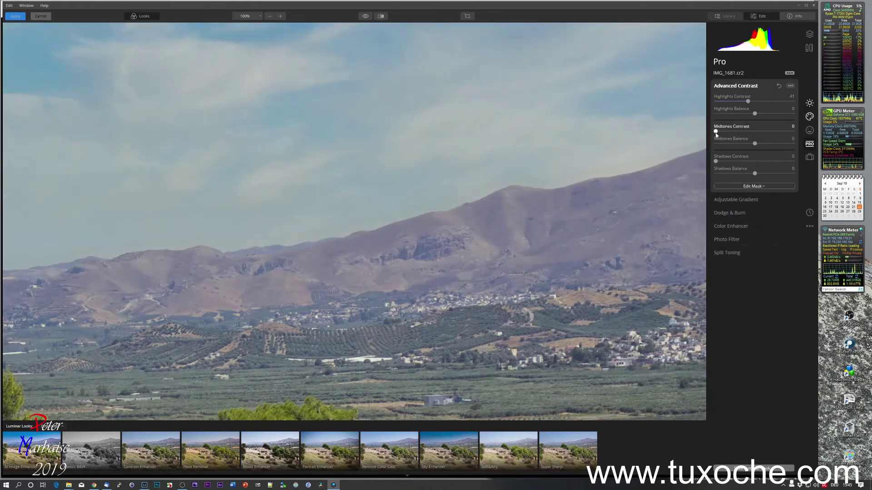
pyautogui.moveTo(723, 133); pyautogui.dragTo(731, 133)
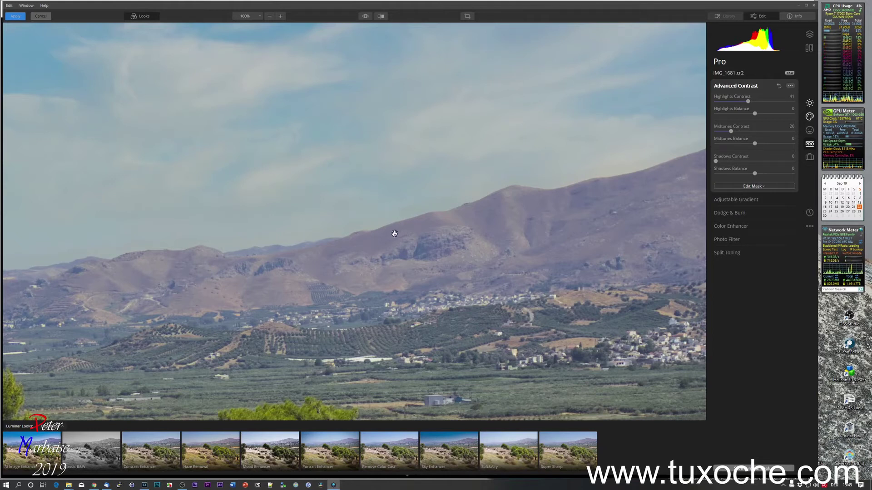
# Inspect the hillside photo's skyline and close the editor, discarding the changes.
pyautogui.moveTo(411, 233); pyautogui.dragTo(471, 187)
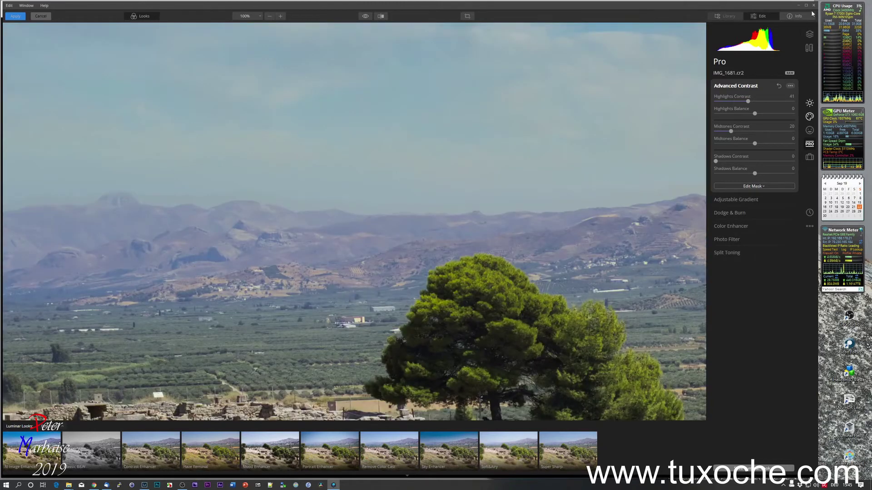
pyautogui.click(814, 6)
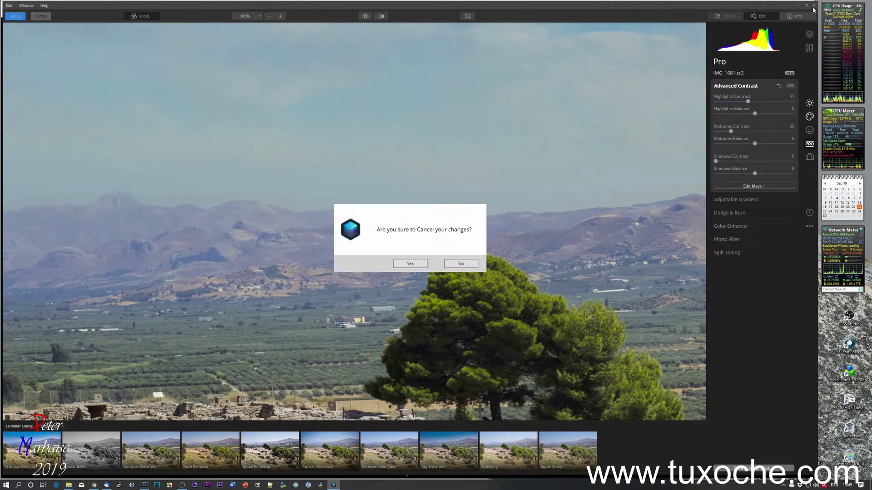
pyautogui.click(411, 265)
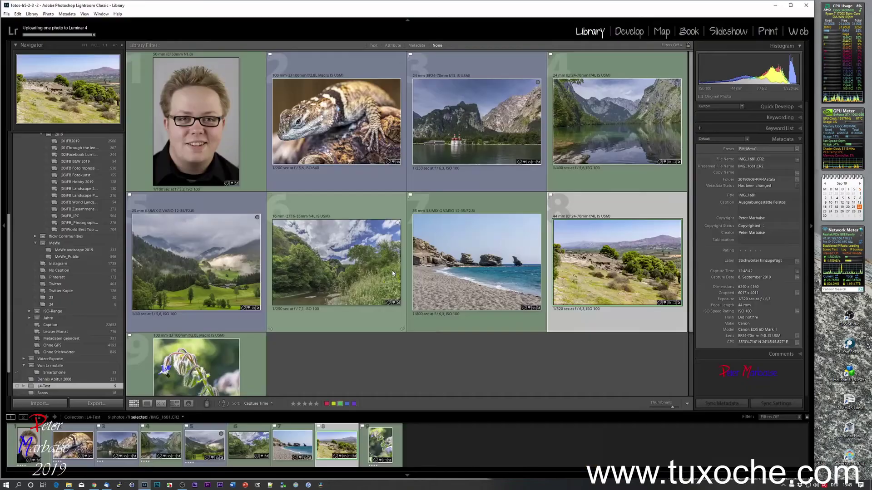
# Open the source file of the beach photo P1140023.RW2 in Luminar 4 from Lightroom Classic.
pyautogui.click(475, 284)
pyautogui.rightClick(475, 284)
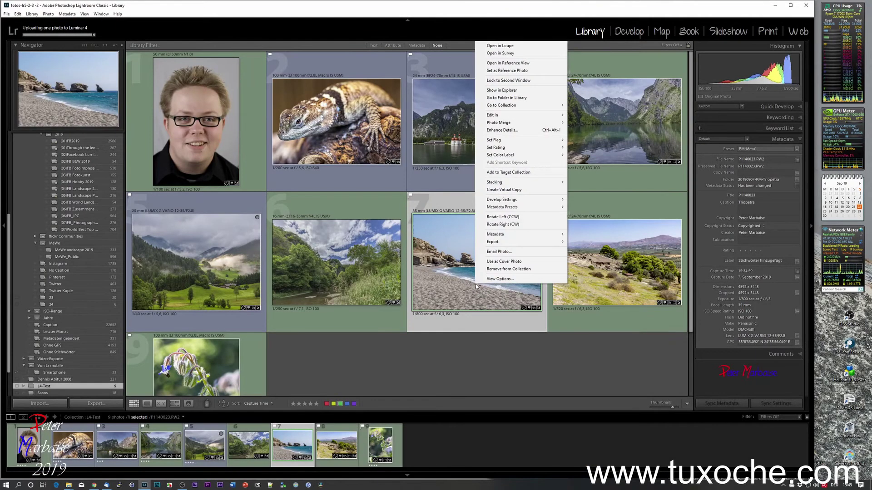
pyautogui.moveTo(536, 241)
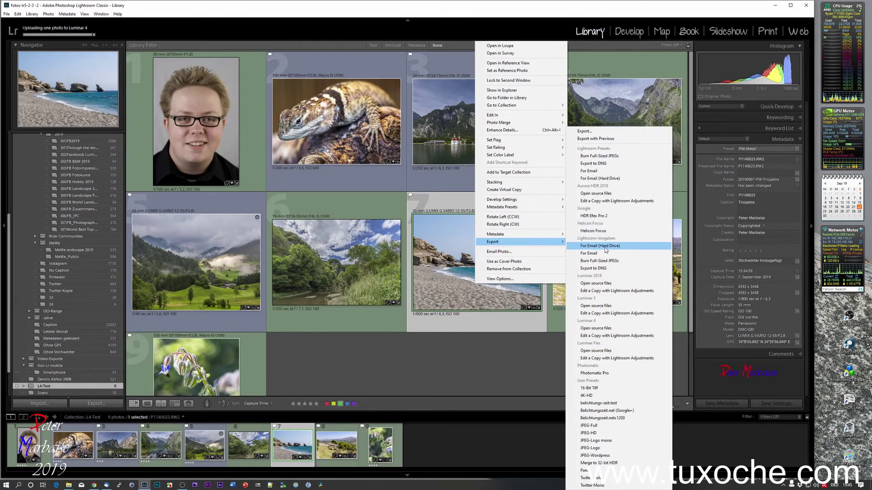
pyautogui.click(587, 327)
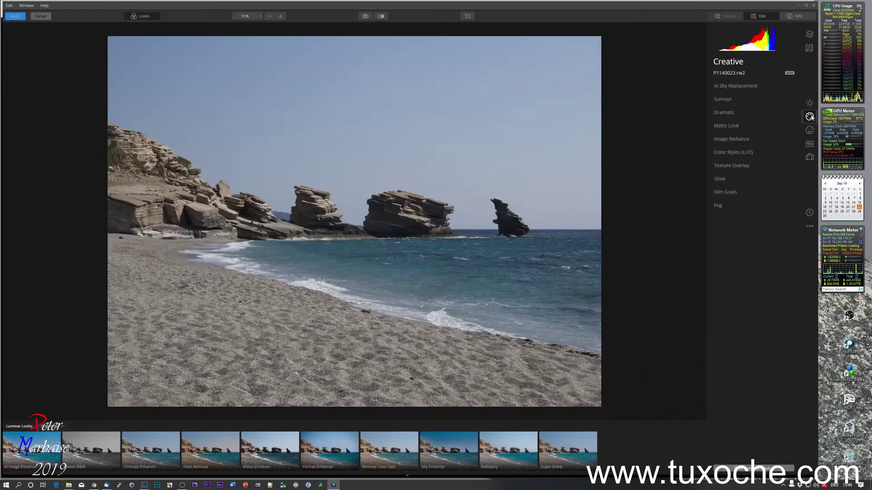
# Replace the beach photo's sky with Blue Sky 2 using AI Sky Replacement.
pyautogui.click(742, 86)
pyautogui.click(743, 101)
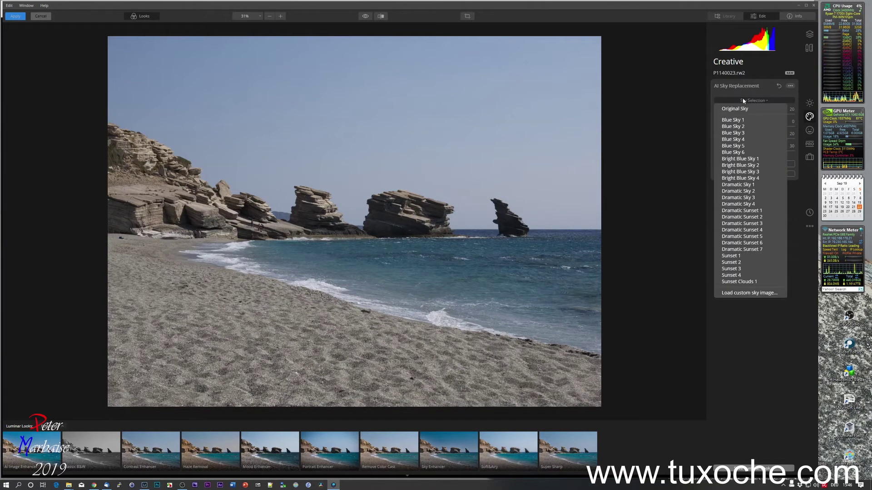
pyautogui.click(738, 127)
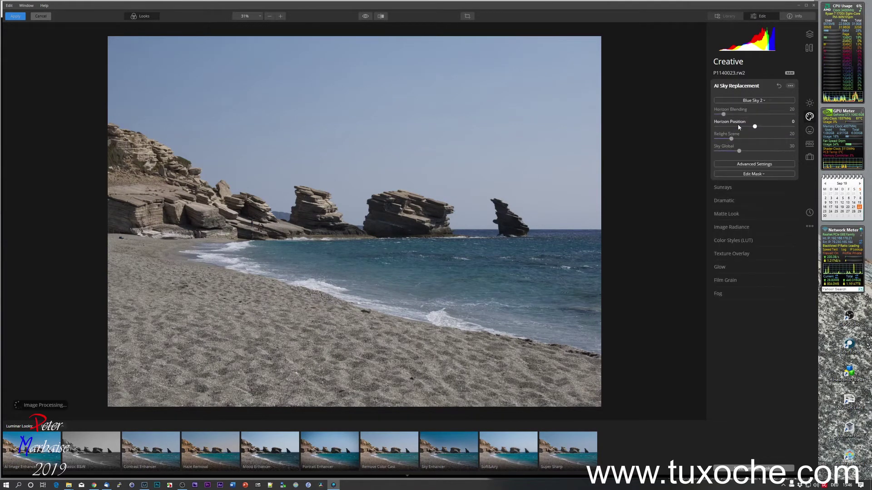
# Inspect the rock edges against the replaced sky at 100% zoom and compare the beach photo in a split before/after view.
pyautogui.click(407, 210)
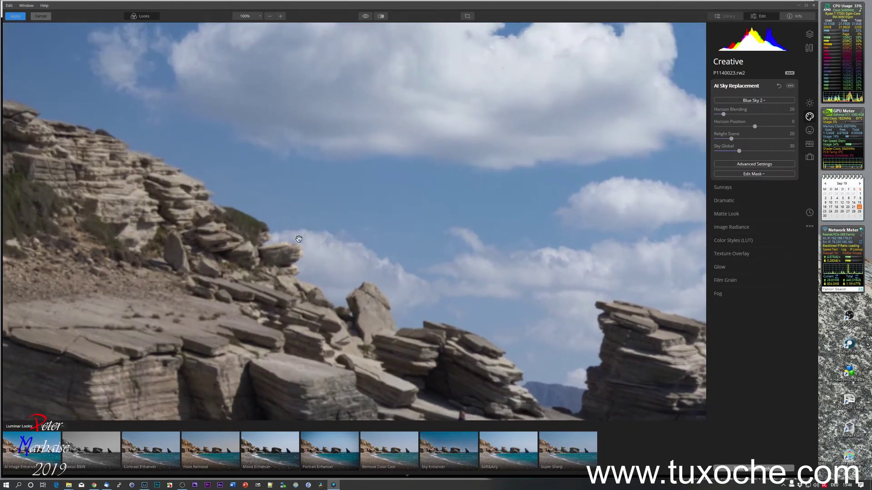
pyautogui.click(373, 240)
pyautogui.click(381, 15)
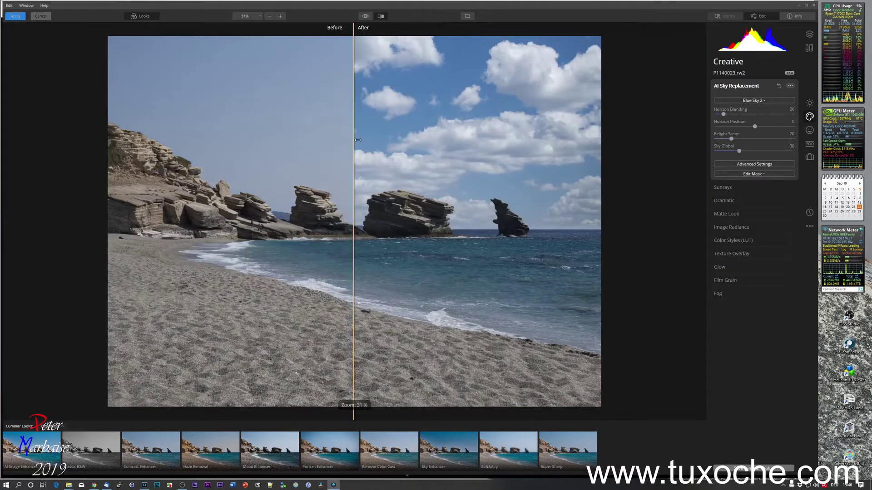
pyautogui.moveTo(353, 147)
pyautogui.mouseDown()
pyautogui.moveTo(566, 151)
pyautogui.moveTo(163, 155)
pyautogui.moveTo(364, 155)
pyautogui.mouseUp()
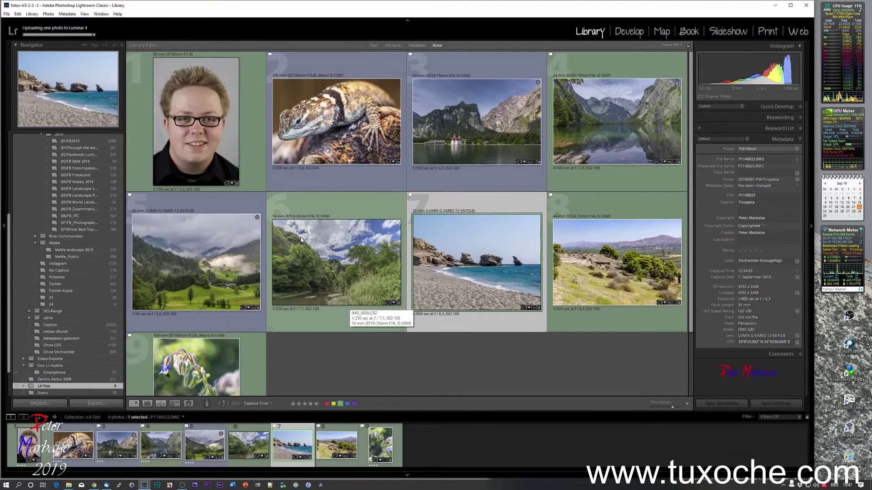
# Open the source file of the portrait photo IMG_1555.CR2 in Luminar 4 from Lightroom Classic.
pyautogui.click(234, 122)
pyautogui.rightClick(217, 126)
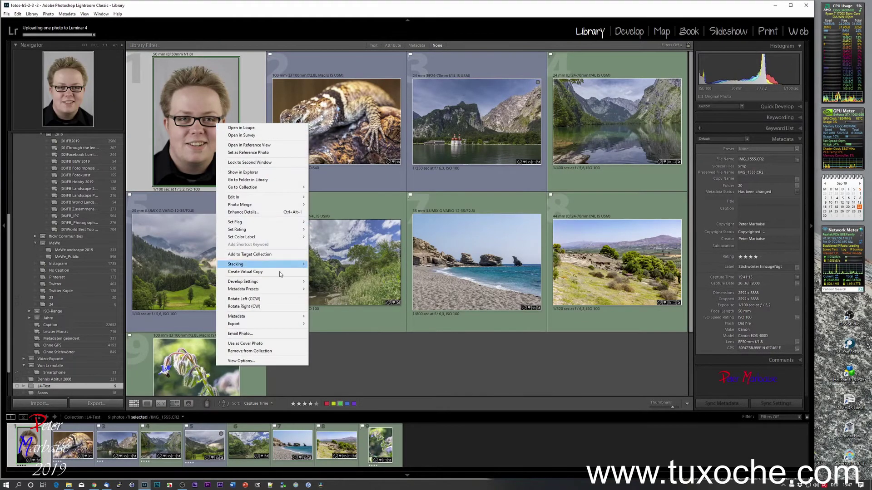
pyautogui.moveTo(280, 329)
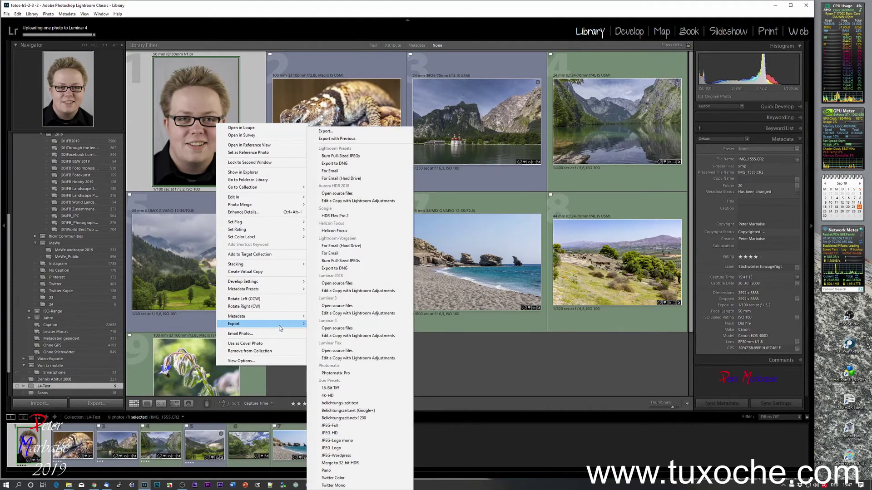
pyautogui.click(332, 329)
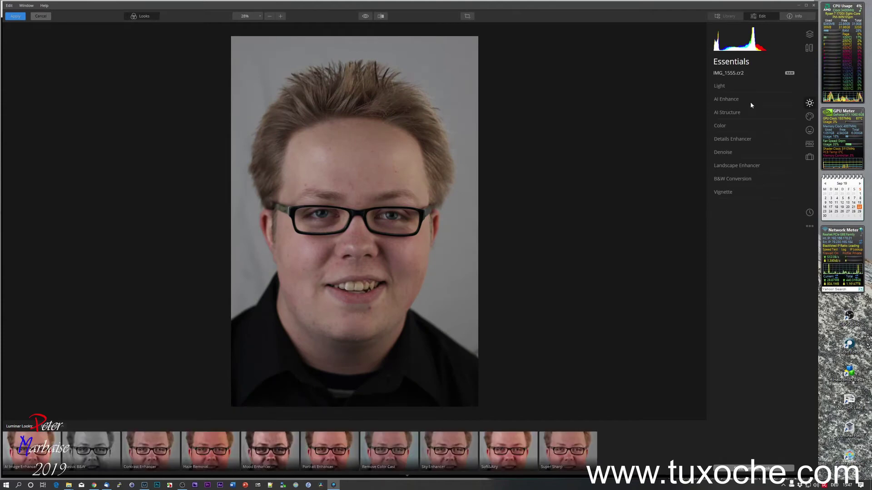
# Set the portrait photo's Exposure to 0.35 in the Light filter.
pyautogui.click(737, 86)
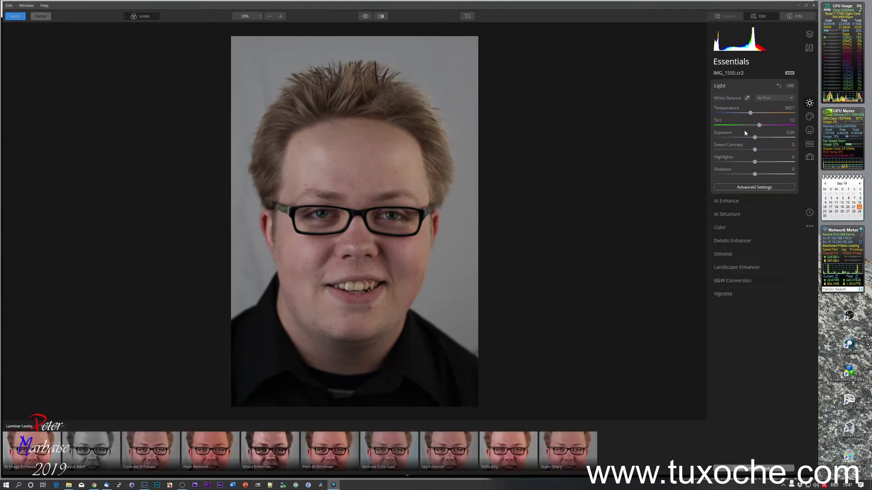
pyautogui.moveTo(755, 139); pyautogui.dragTo(758, 137)
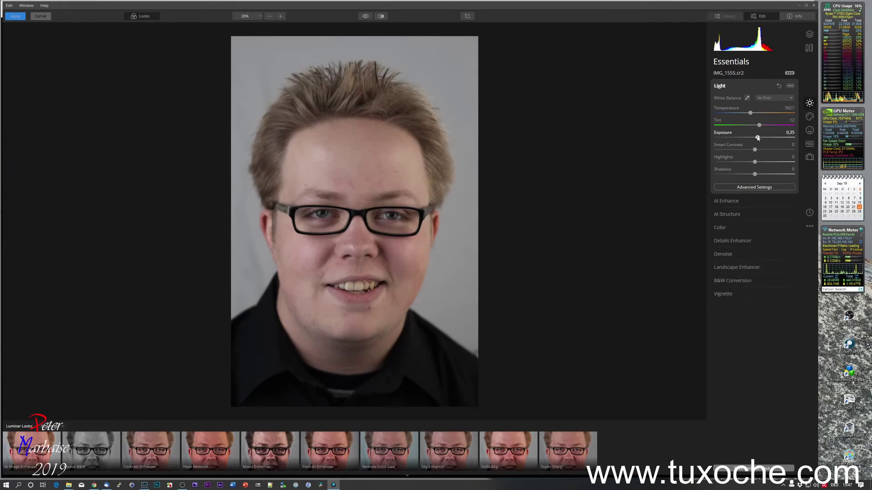
# Set Face Light to 40 and Eye Enhancer to 20 in the Portrait Enhancer filter.
pyautogui.click(809, 133)
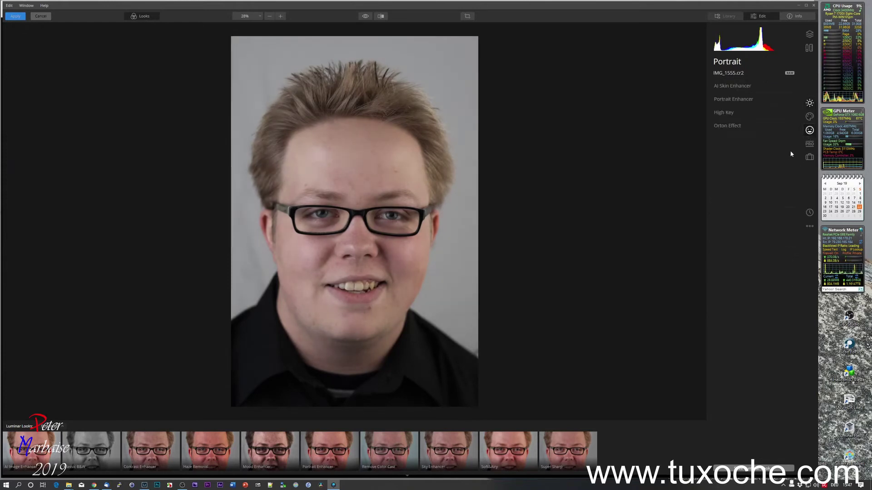
pyautogui.click(742, 100)
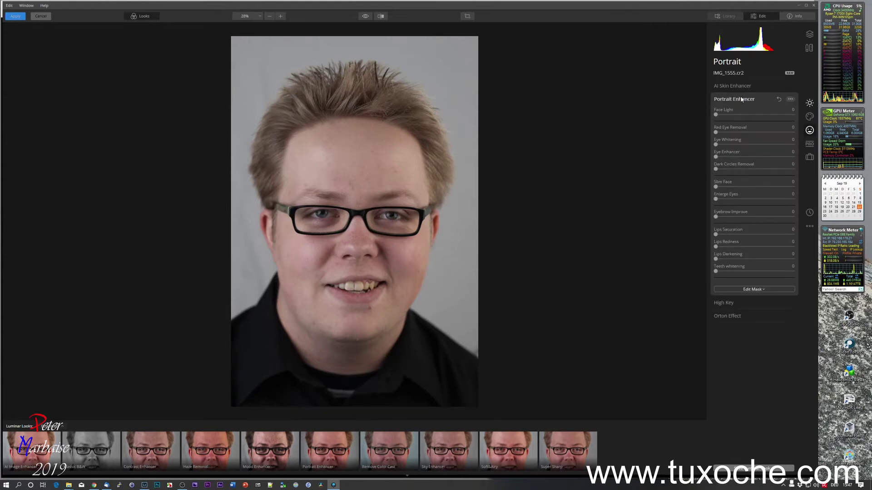
pyautogui.moveTo(735, 114); pyautogui.dragTo(747, 114)
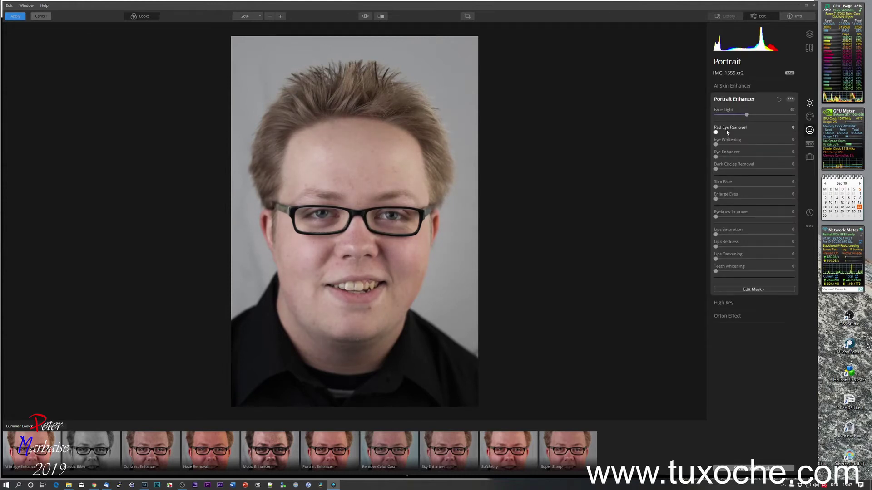
pyautogui.moveTo(716, 157); pyautogui.dragTo(731, 157)
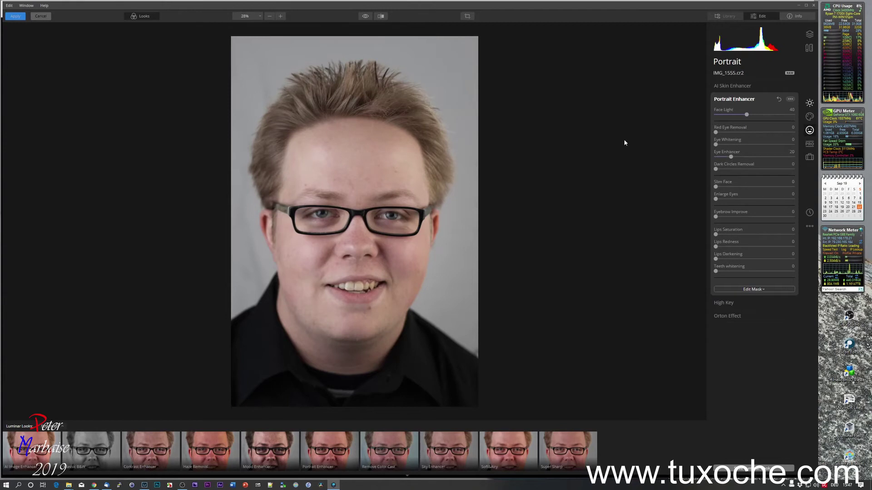
# Set Eye Whitening to 37, Eye Enhancer to 30 and Dark Circles Removal to 59, checking the eyes in a split before/after view at 100% zoom.
pyautogui.click(392, 210)
pyautogui.click(381, 16)
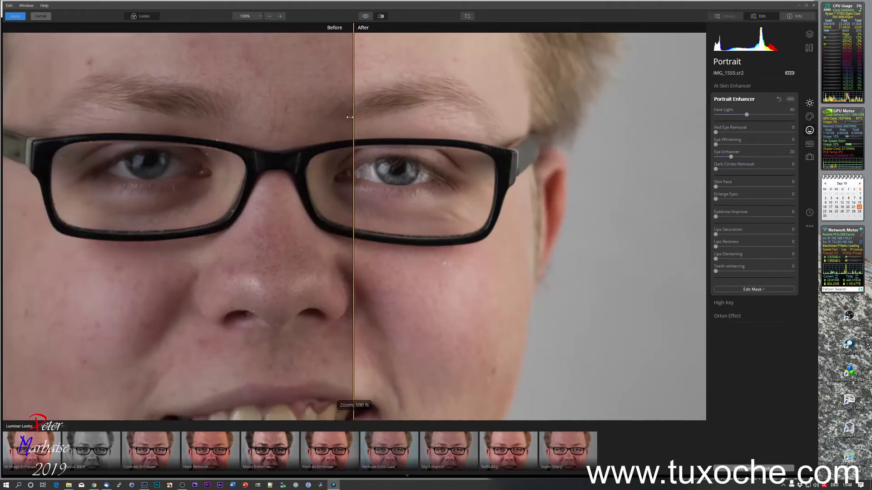
pyautogui.moveTo(350, 169); pyautogui.dragTo(251, 171)
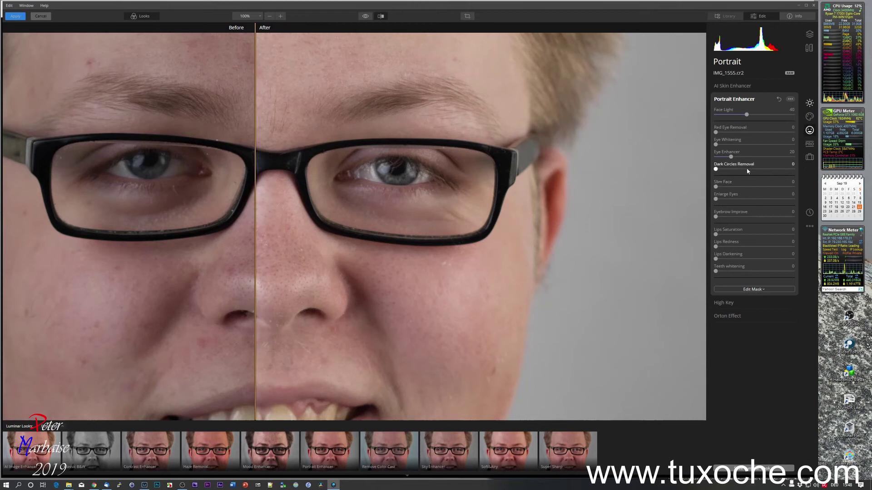
pyautogui.moveTo(730, 157)
pyautogui.mouseDown()
pyautogui.moveTo(739, 157)
pyautogui.moveTo(719, 145)
pyautogui.moveTo(744, 144)
pyautogui.mouseUp()
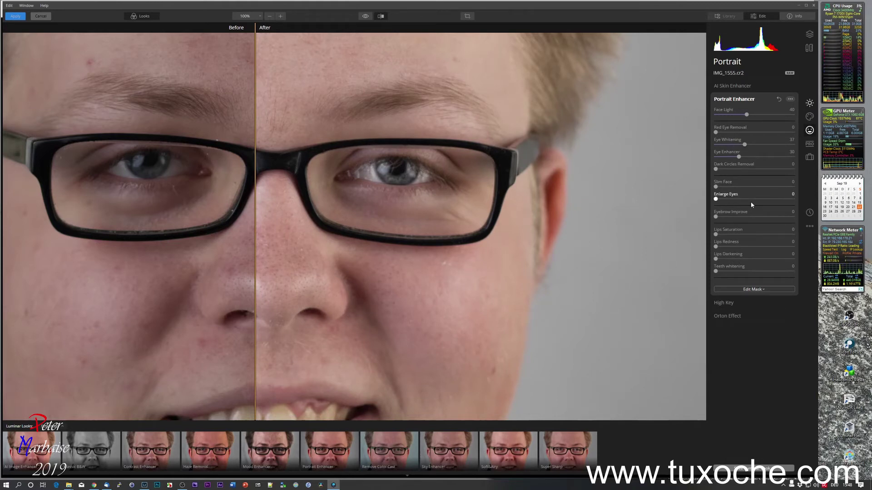
pyautogui.moveTo(716, 170); pyautogui.dragTo(761, 170)
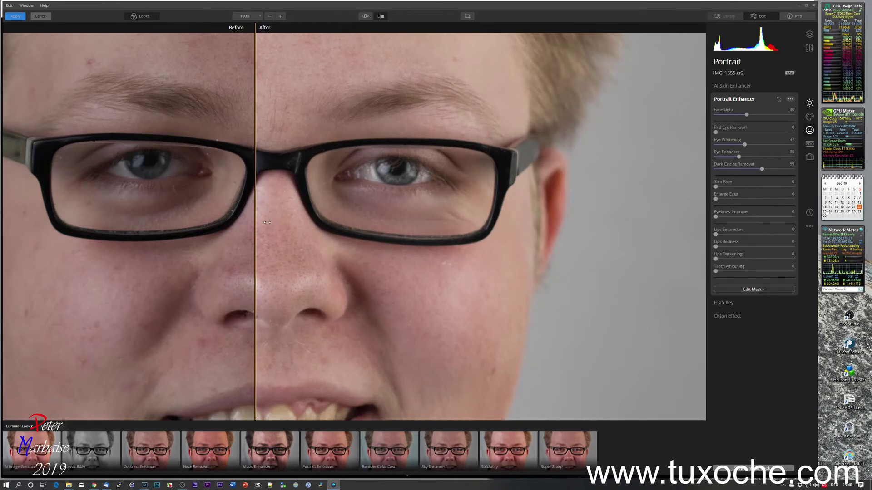
pyautogui.moveTo(255, 222)
pyautogui.mouseDown()
pyautogui.moveTo(479, 225)
pyautogui.moveTo(269, 220)
pyautogui.mouseUp()
pyautogui.click(338, 219)
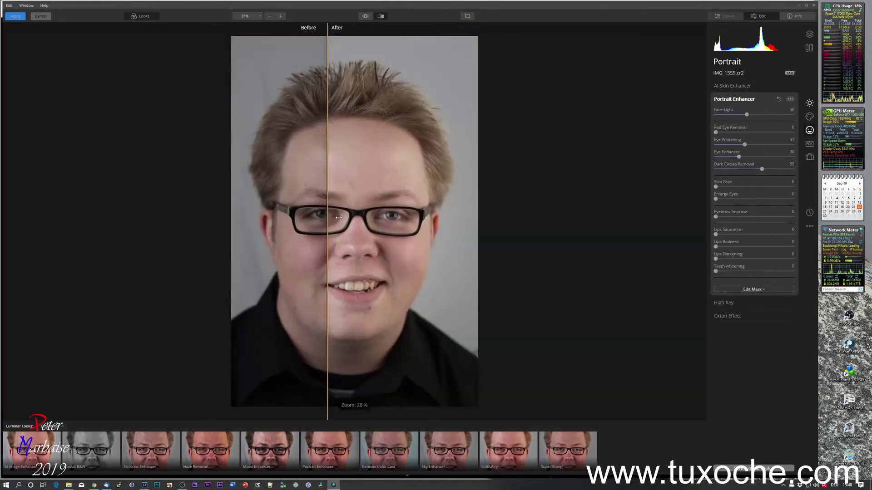
# Enable AI Skin Defects Removal with an AI Skin Enhancer amount of 50 and compare the forehead skin before and after.
pyautogui.click(727, 86)
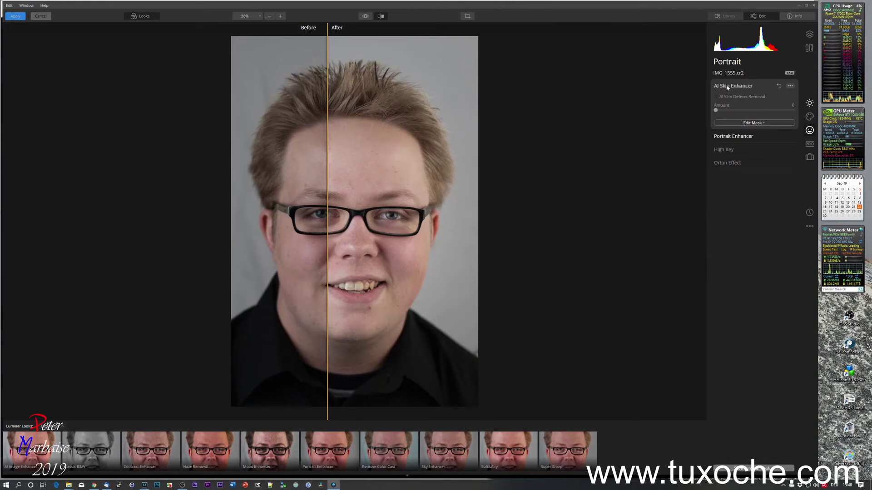
pyautogui.click(716, 96)
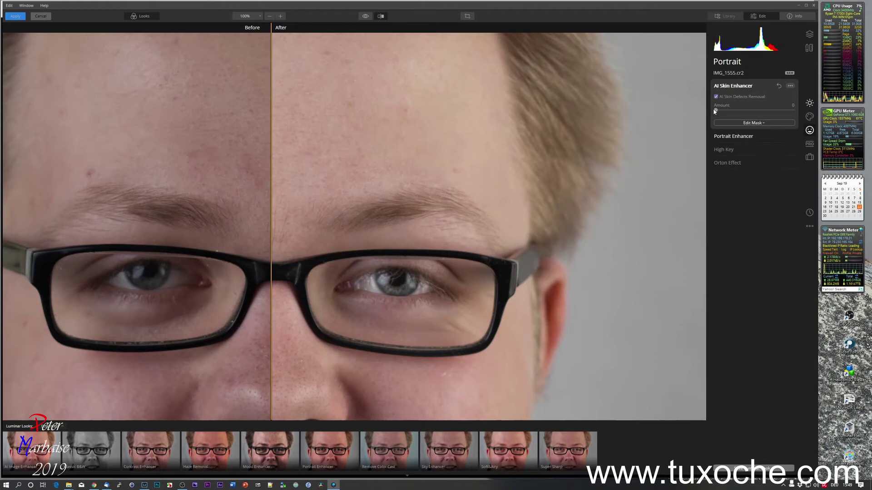
pyautogui.moveTo(716, 111); pyautogui.dragTo(754, 110)
pyautogui.moveTo(271, 193); pyautogui.dragTo(426, 193)
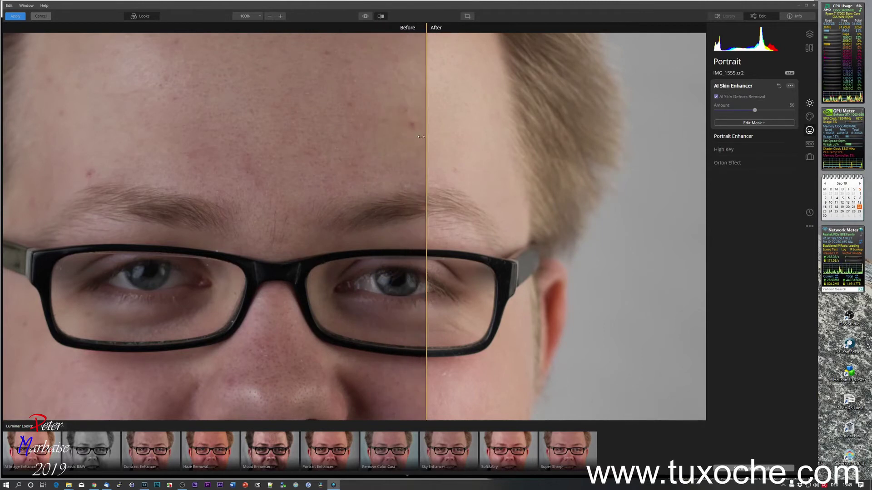
pyautogui.moveTo(428, 142); pyautogui.dragTo(350, 180)
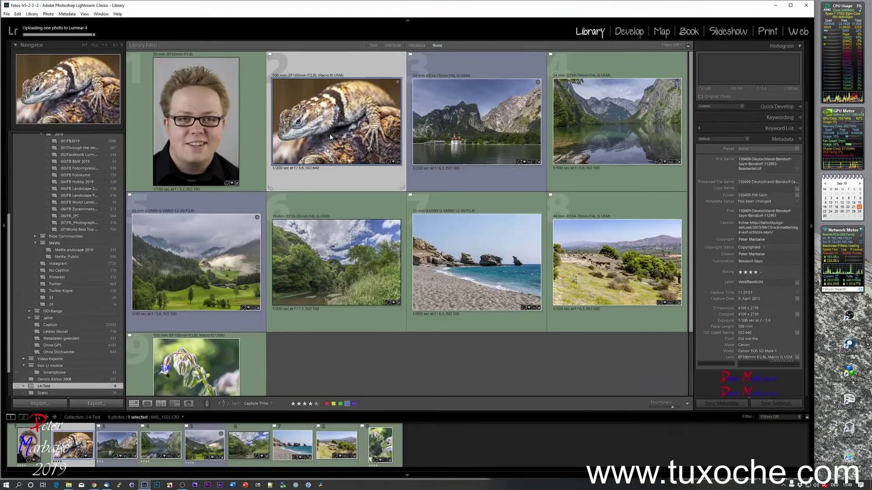
# Open the lizard photo in Luminar 4 from the Lightroom Classic library.
pyautogui.rightClick(331, 137)
pyautogui.moveTo(395, 335)
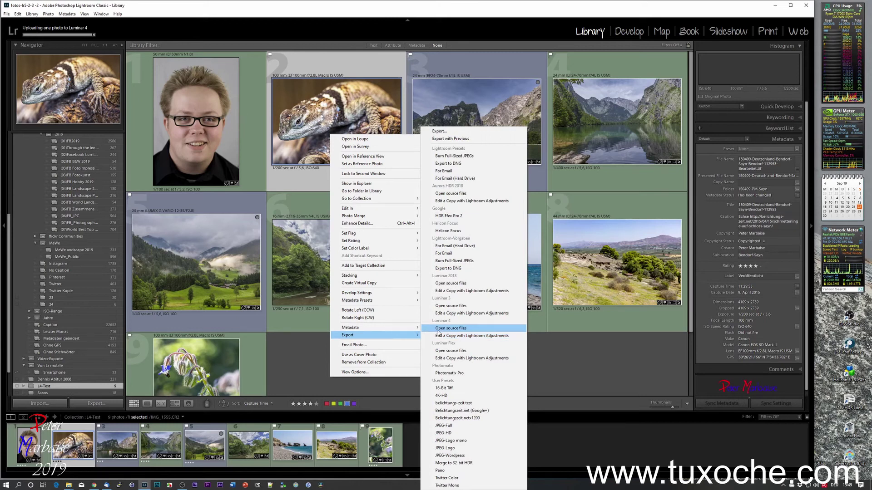
pyautogui.click(429, 336)
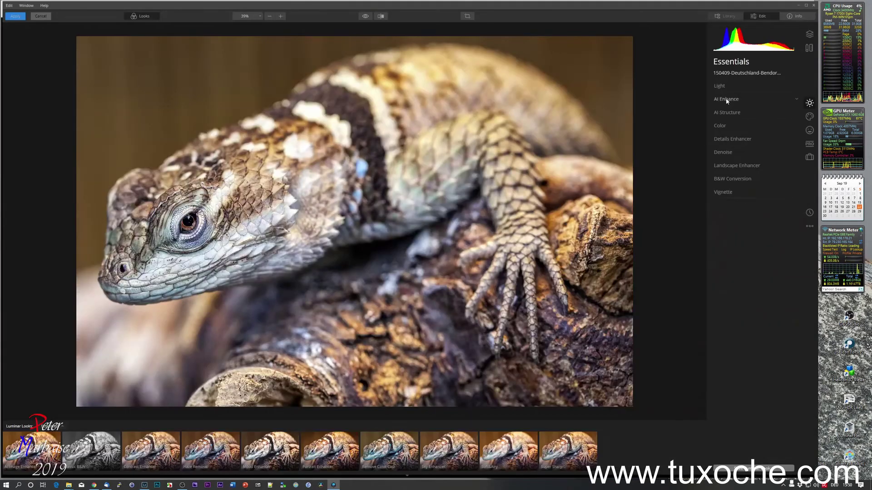
# Set AI Accent to 20 and the AI Structure amount to 26 on the lizard photo.
pyautogui.click(726, 100)
pyautogui.moveTo(716, 115); pyautogui.dragTo(735, 115)
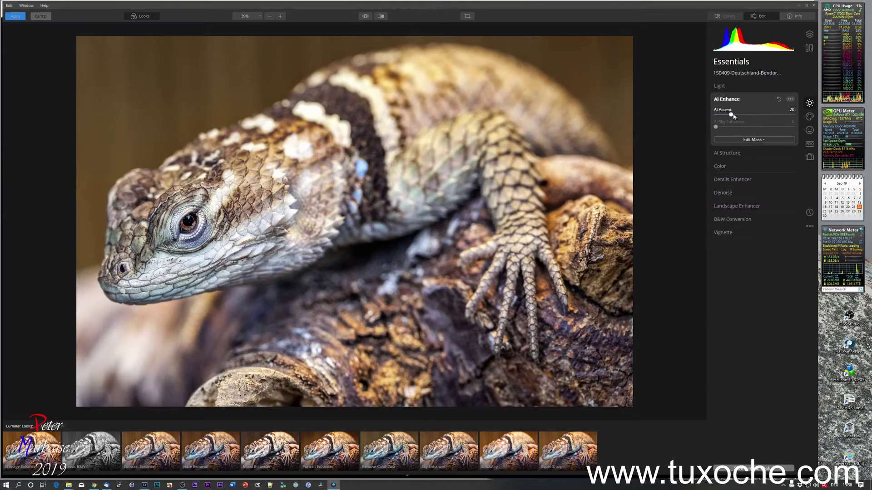
pyautogui.click(741, 153)
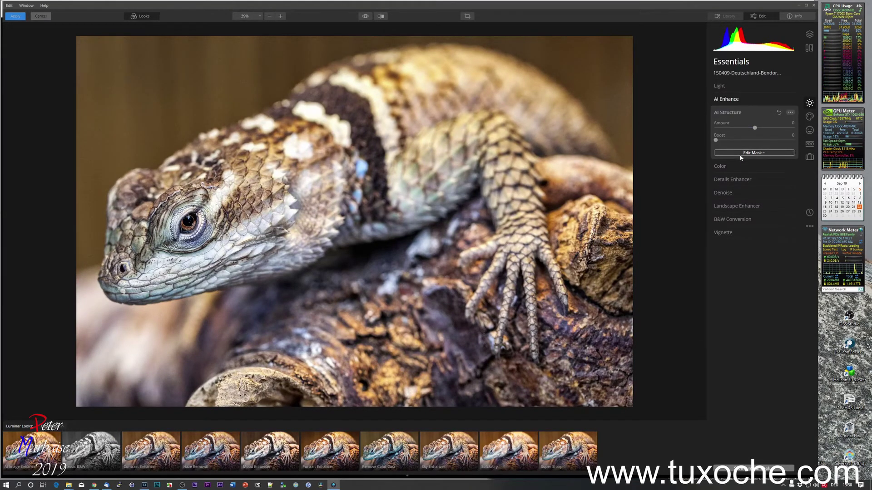
pyautogui.click(756, 129)
pyautogui.moveTo(756, 128); pyautogui.dragTo(765, 129)
# Inspect the lizard's head at 100% zoom and compare its scales and eye in a split before/after view.
pyautogui.click(269, 243)
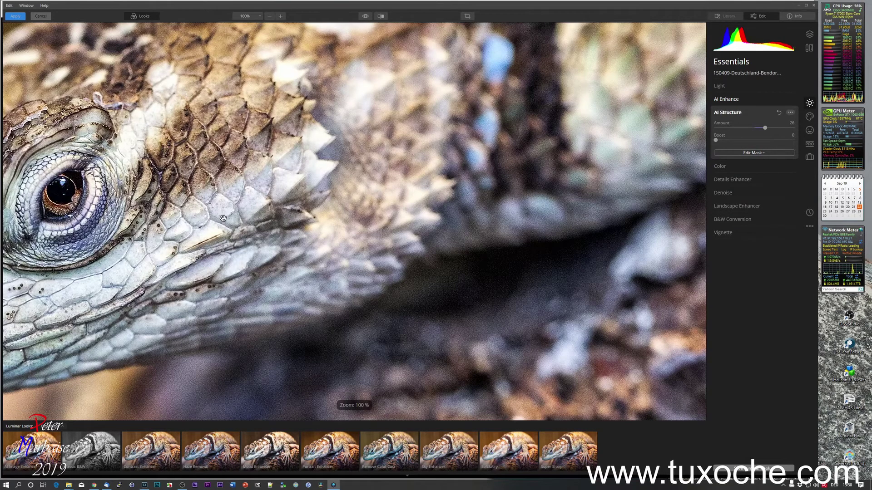
pyautogui.moveTo(223, 219); pyautogui.dragTo(463, 219)
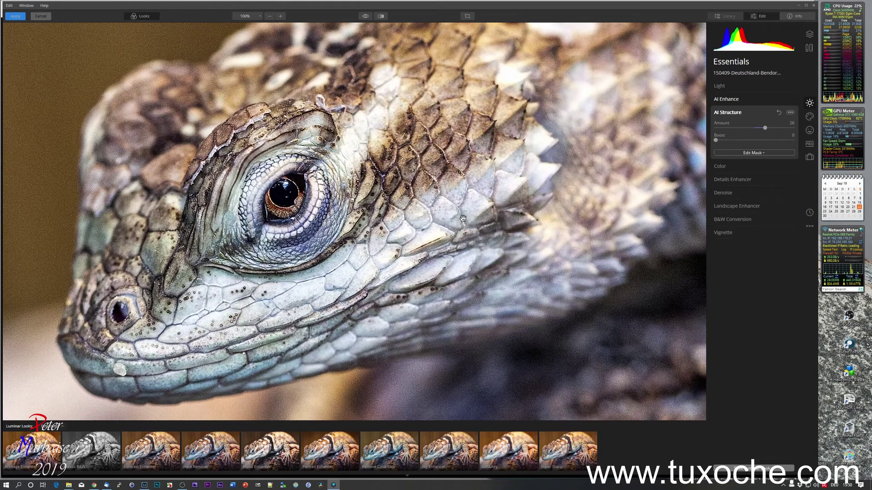
pyautogui.click(380, 16)
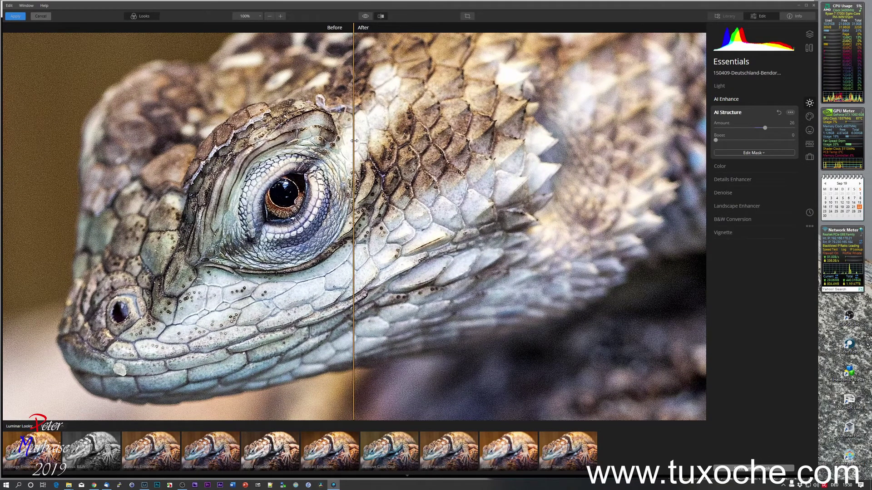
pyautogui.moveTo(355, 136); pyautogui.dragTo(169, 166)
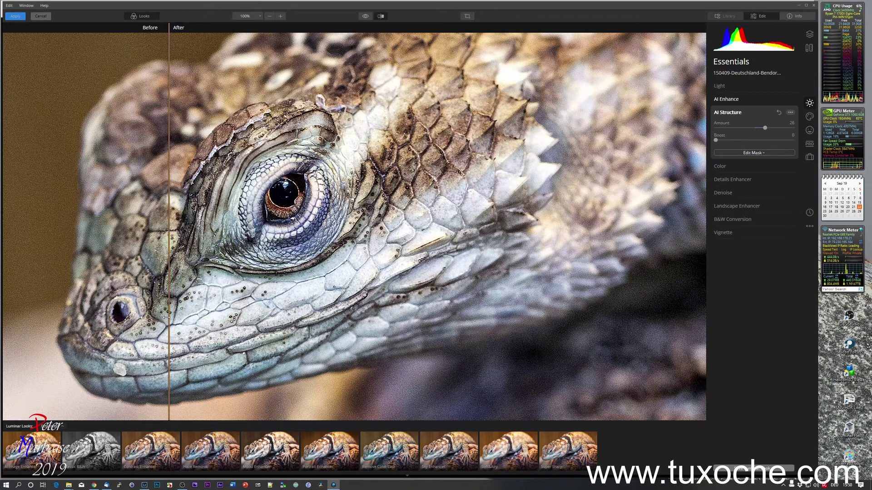
pyautogui.moveTo(169, 318); pyautogui.dragTo(408, 329)
pyautogui.hotkey('shift', '\\')
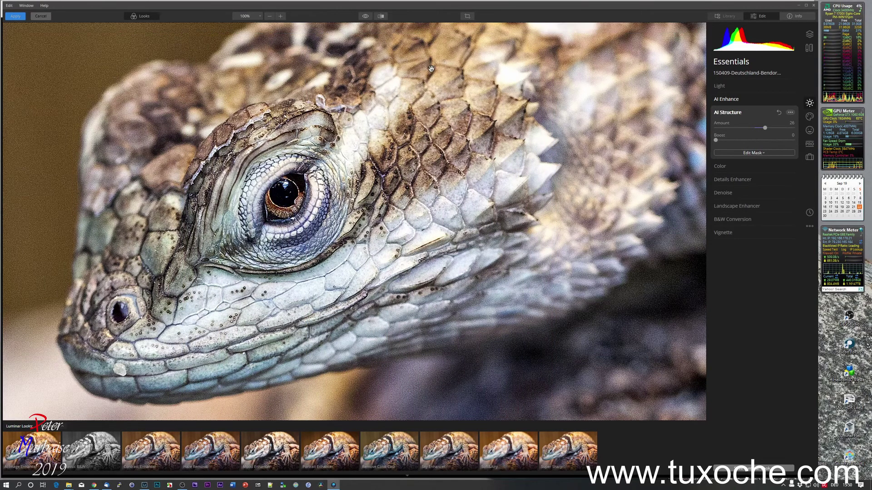
# Set Small Details to 17 in the Details Enhancer, and Luminosity Denoise to 40 and Color Denoise to 23 in the Denoise filter.
pyautogui.click(723, 180)
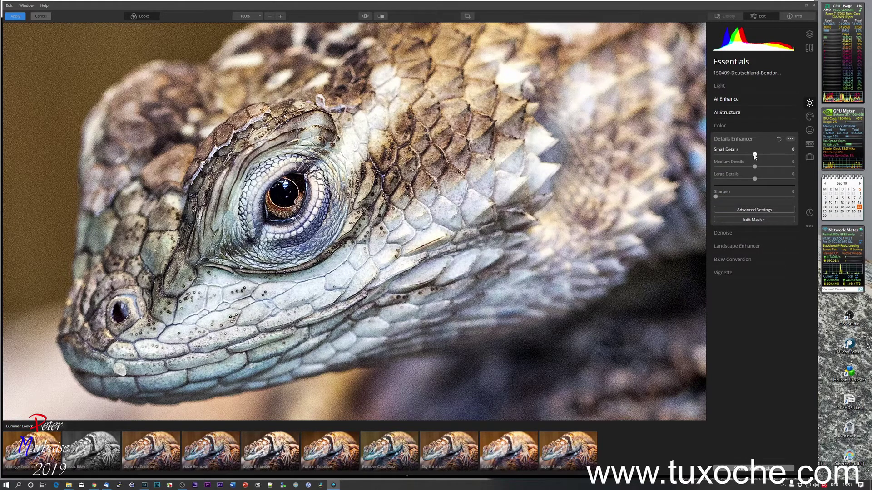
pyautogui.moveTo(755, 156); pyautogui.dragTo(761, 155)
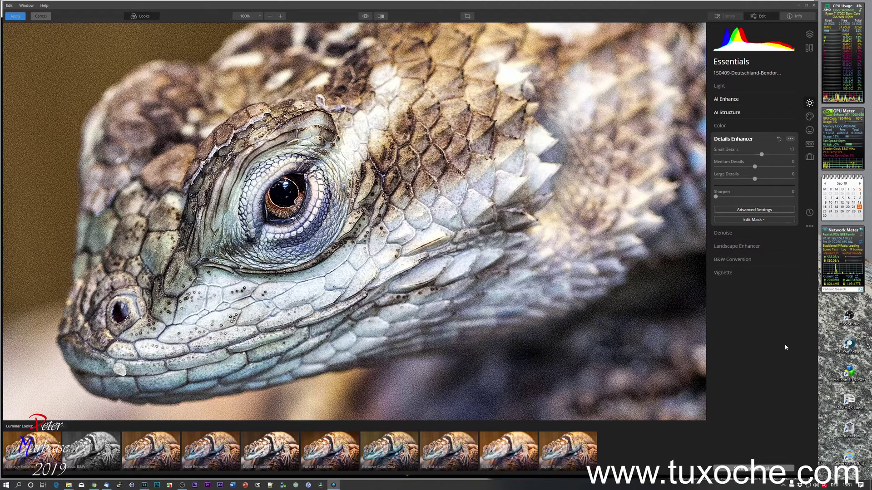
pyautogui.click(722, 233)
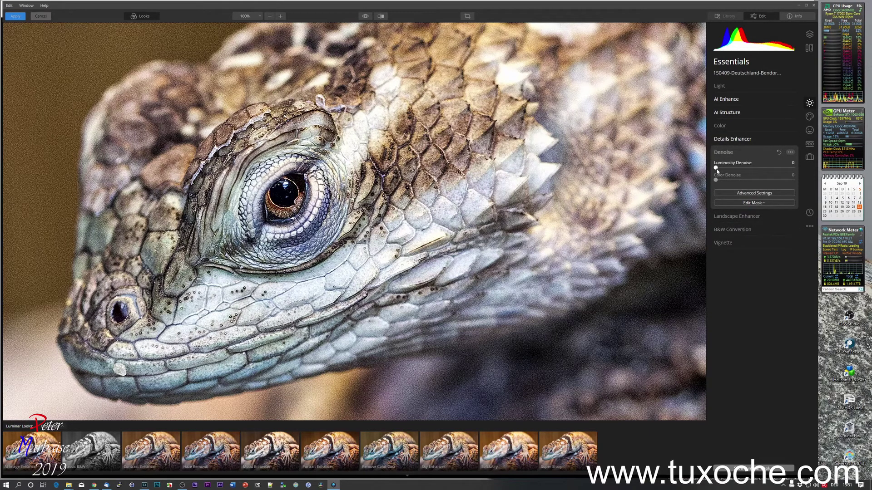
pyautogui.moveTo(720, 169)
pyautogui.mouseDown()
pyautogui.moveTo(732, 168)
pyautogui.moveTo(732, 180)
pyautogui.mouseUp()
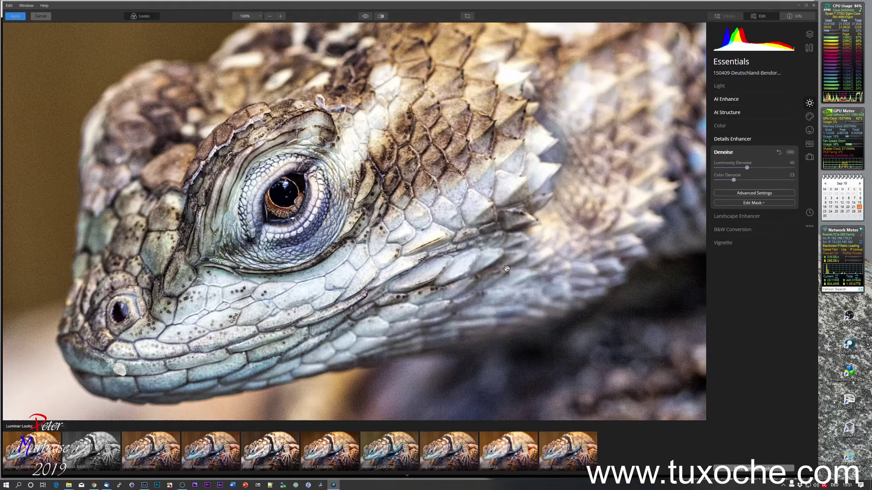
# Examine the noise in the lizard photo's blurred background at 100% zoom, comparing it in a split before/after view.
pyautogui.click(415, 370)
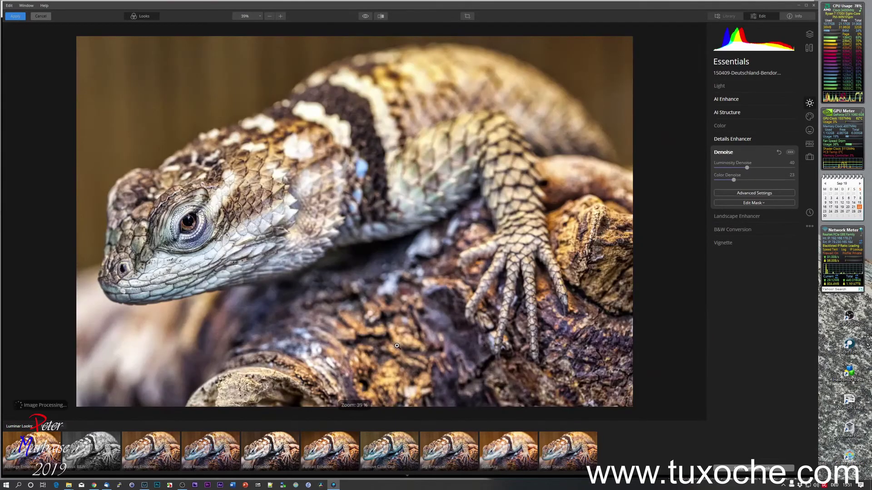
pyautogui.click(398, 346)
pyautogui.moveTo(302, 241); pyautogui.dragTo(539, 319)
pyautogui.moveTo(249, 301); pyautogui.dragTo(447, 266)
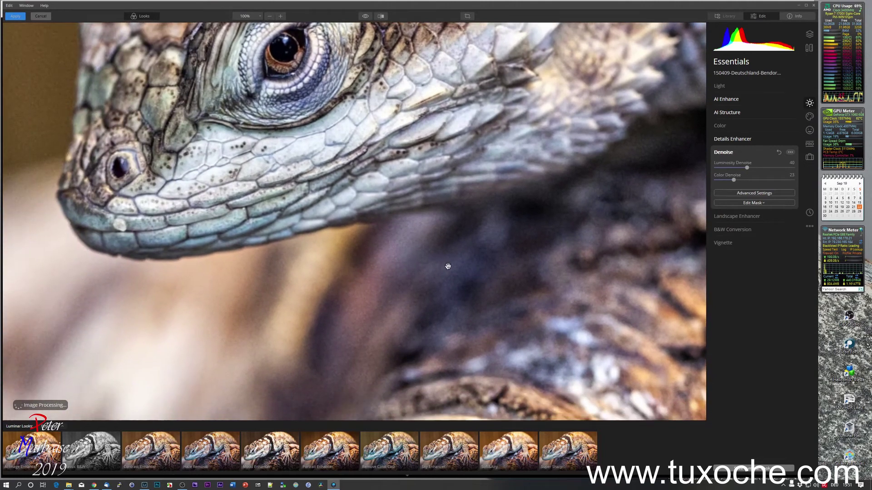
pyautogui.click(382, 16)
pyautogui.moveTo(405, 195); pyautogui.dragTo(312, 237)
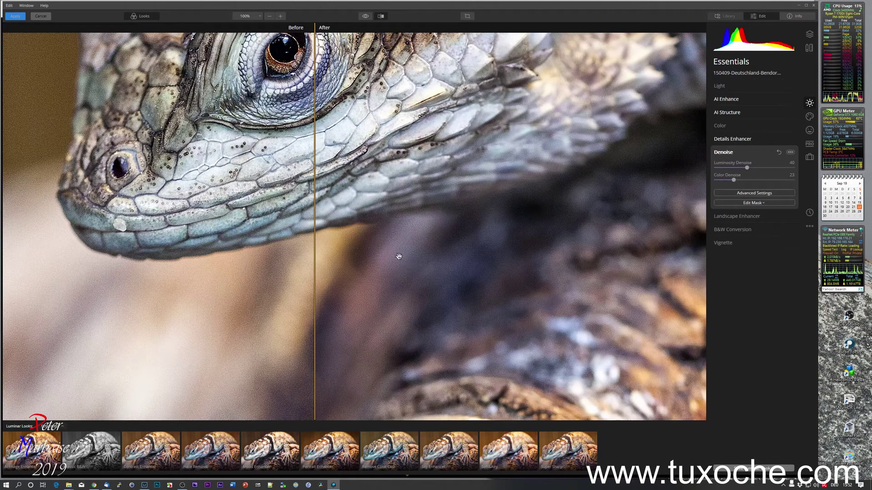
pyautogui.moveTo(313, 249); pyautogui.dragTo(359, 157)
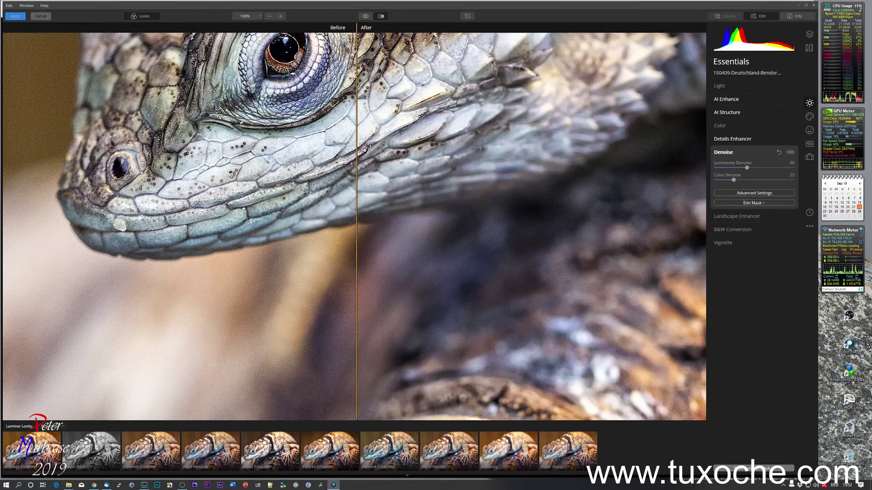
pyautogui.click(380, 18)
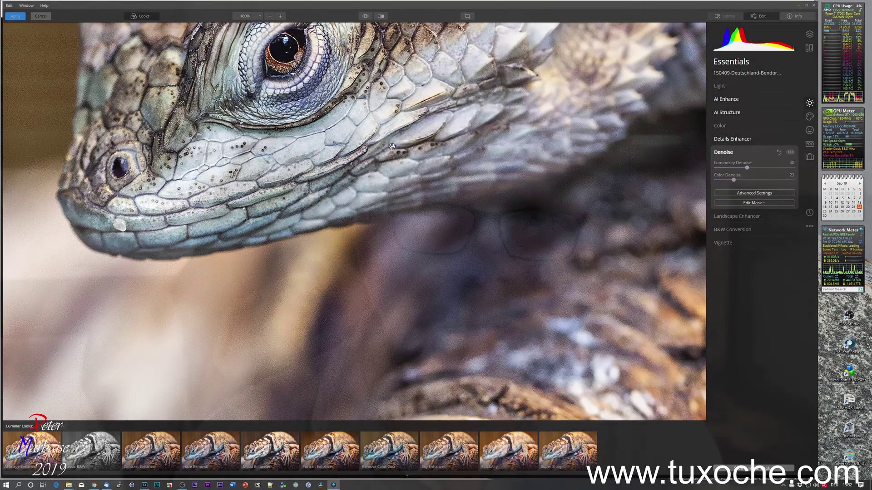